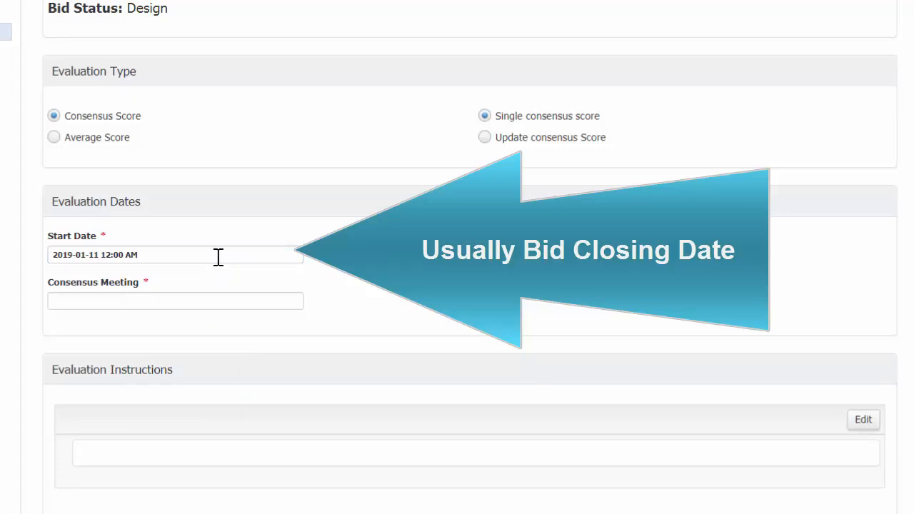
# Set the evaluation dates to start 2019-01-25 and end 2019-02-08, with the consensus meeting on 2019-02-07.
pyautogui.click(218, 257)
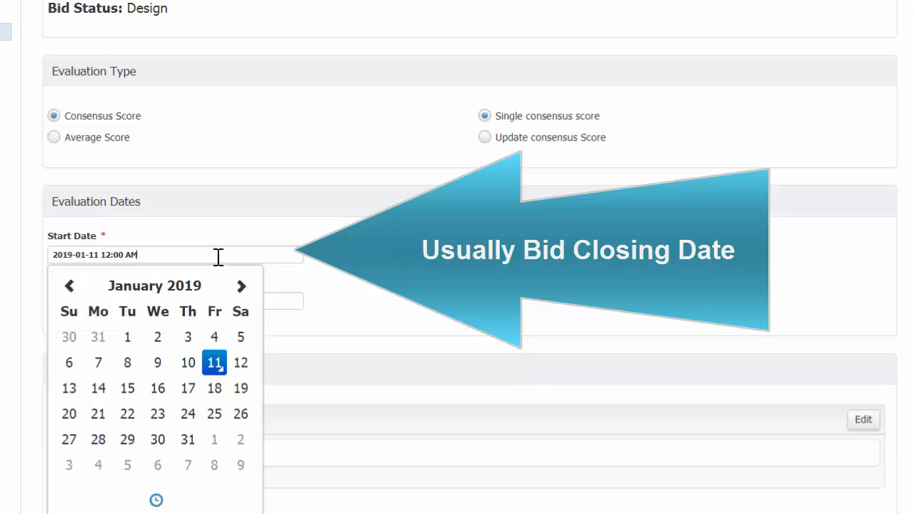
pyautogui.click(216, 427)
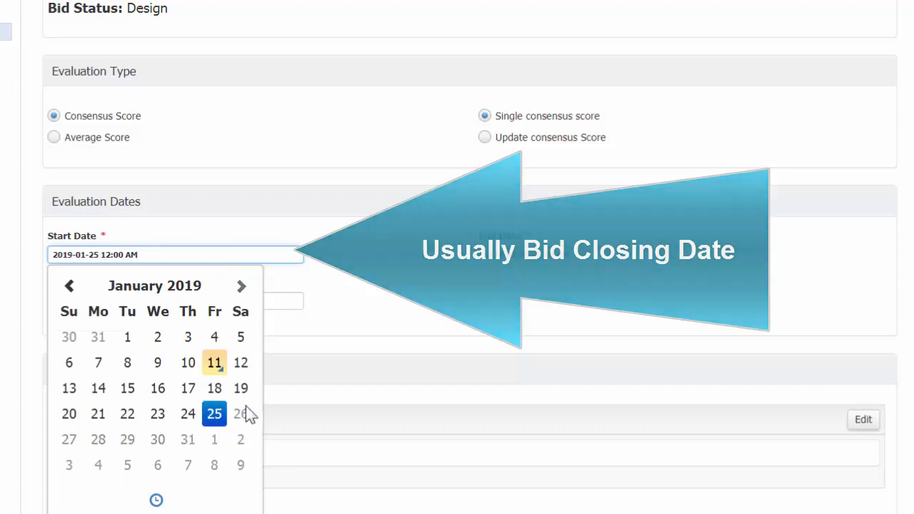
pyautogui.click(415, 300)
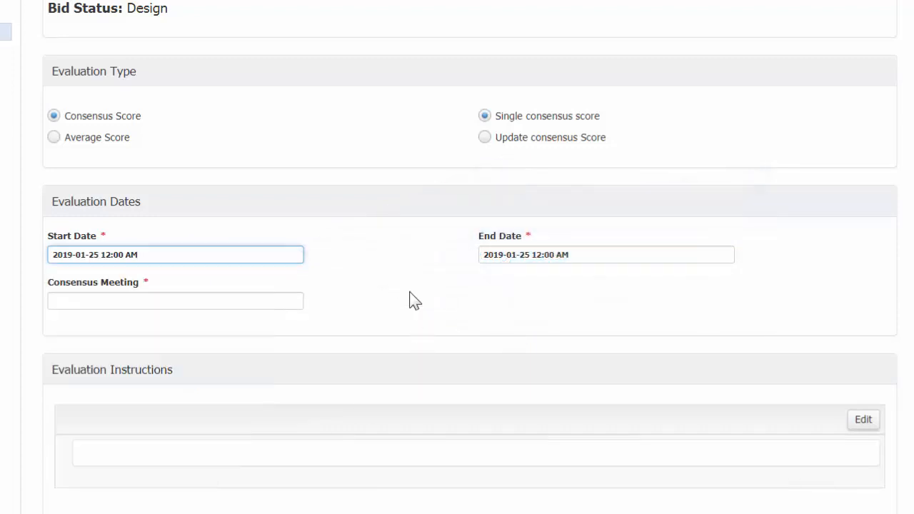
pyautogui.click(594, 259)
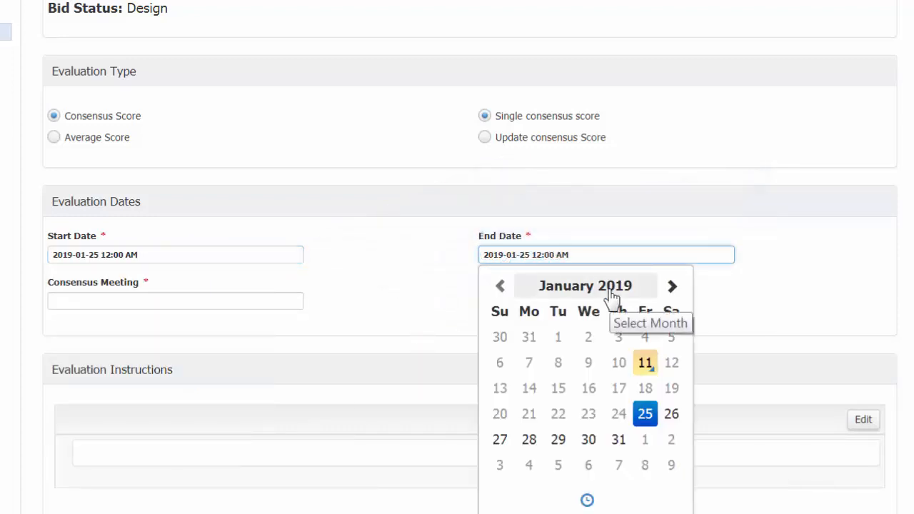
pyautogui.click(645, 468)
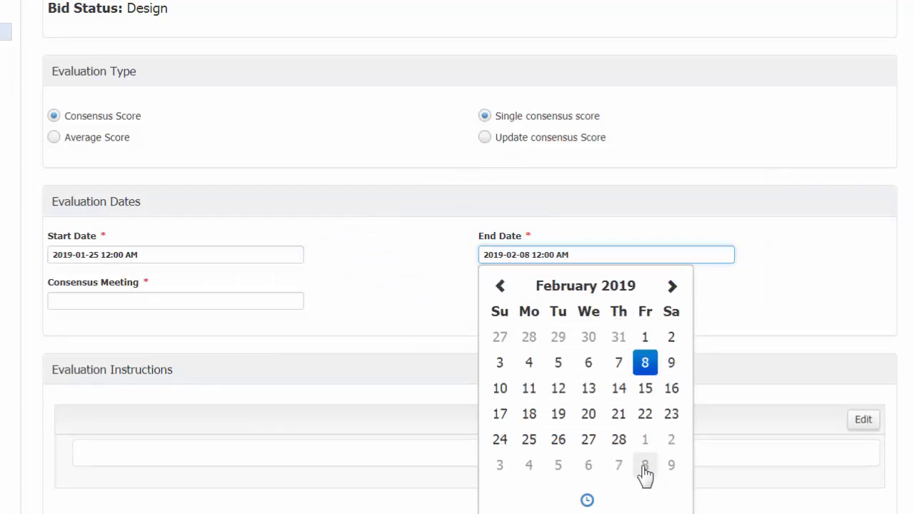
pyautogui.click(365, 308)
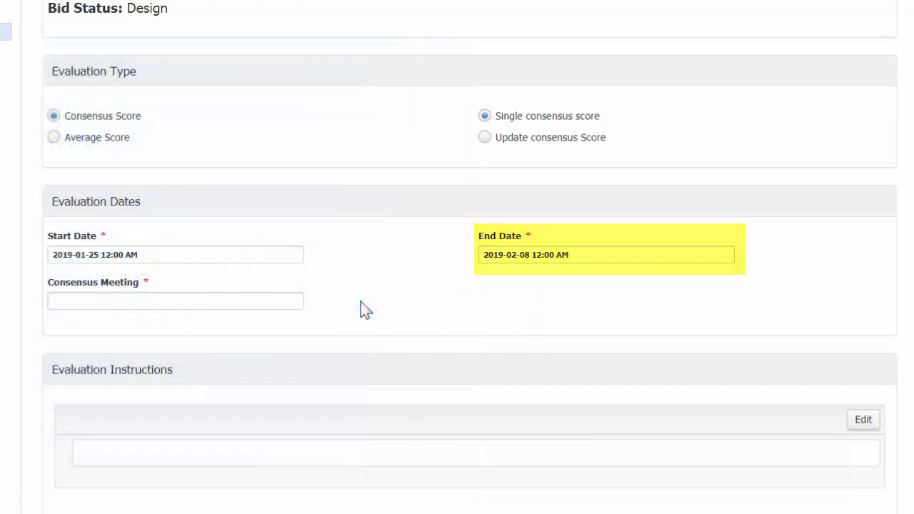
pyautogui.click(288, 305)
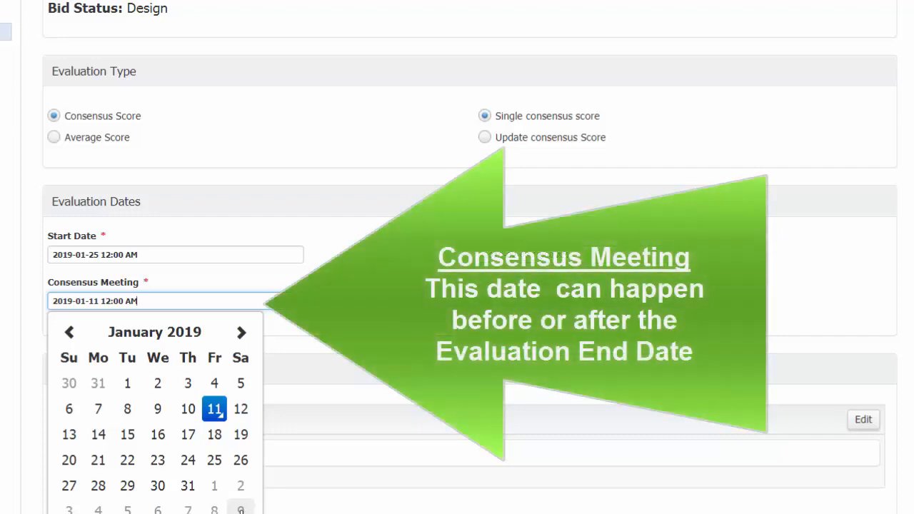
pyautogui.click(189, 510)
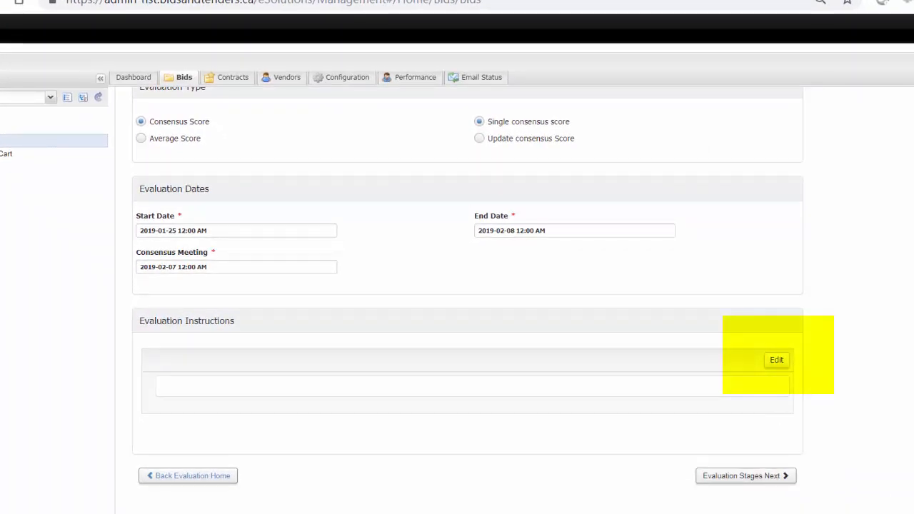
# Paste the evaluation instructions covering 0 to 10 point scoring, the seventy percent technical minimum and the Evaluator's Guide link, then save and close them.
pyautogui.click(777, 360)
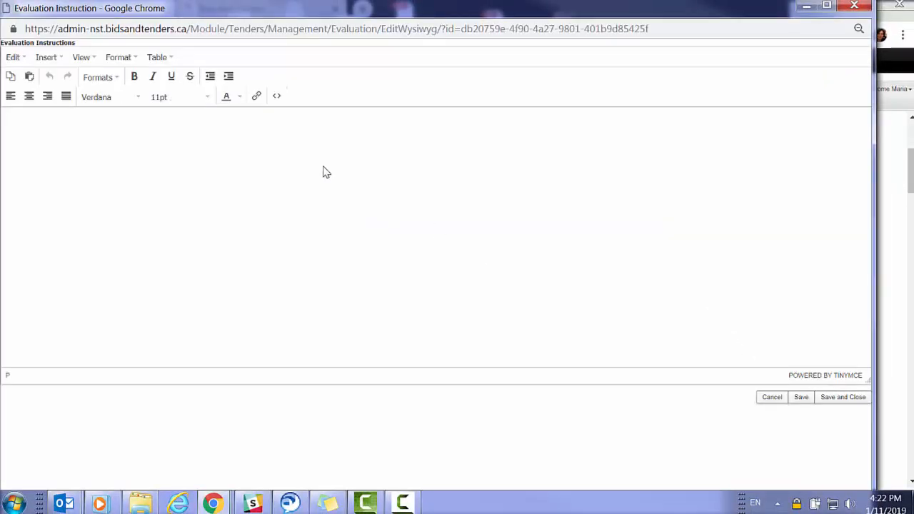
pyautogui.hotkey('ctrl', 'v')
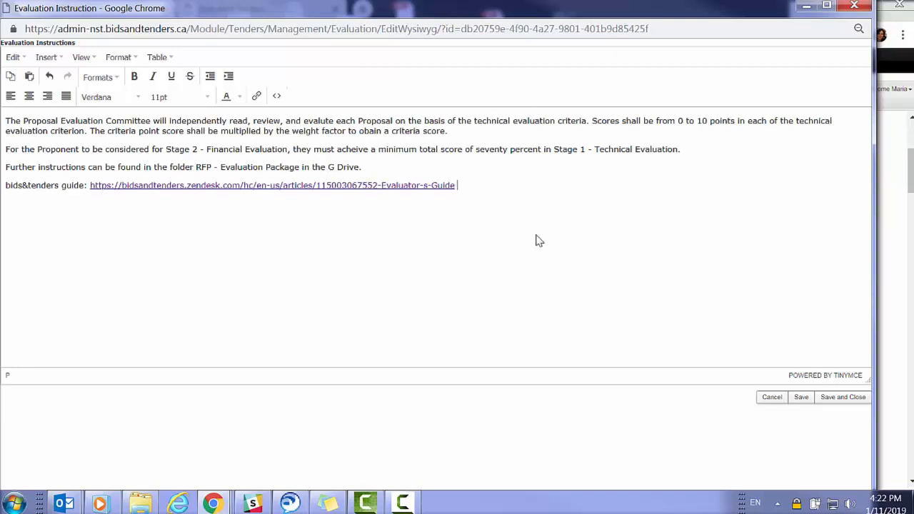
pyautogui.click(858, 400)
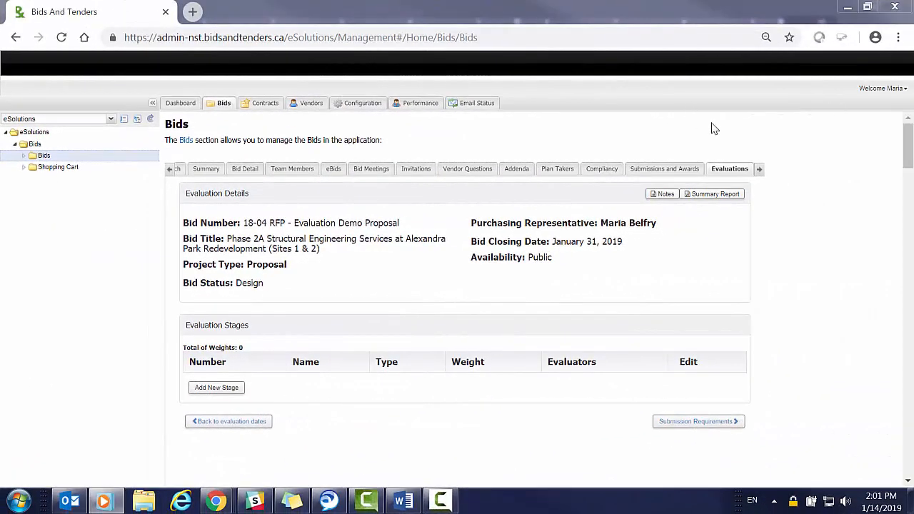
# Start a new evaluation stage and examine the fields offered for the Compliance Check and Evaluation stage types.
pyautogui.click(217, 389)
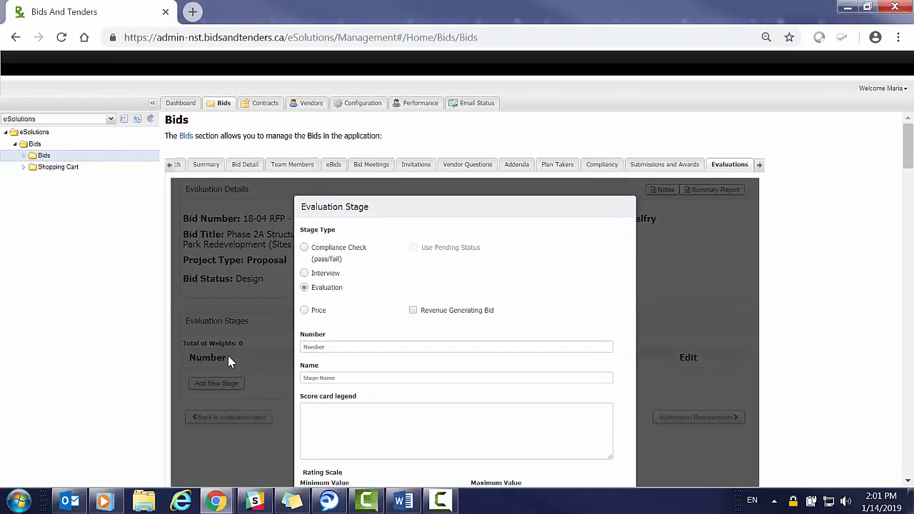
pyautogui.scroll(-1, 228, 357)
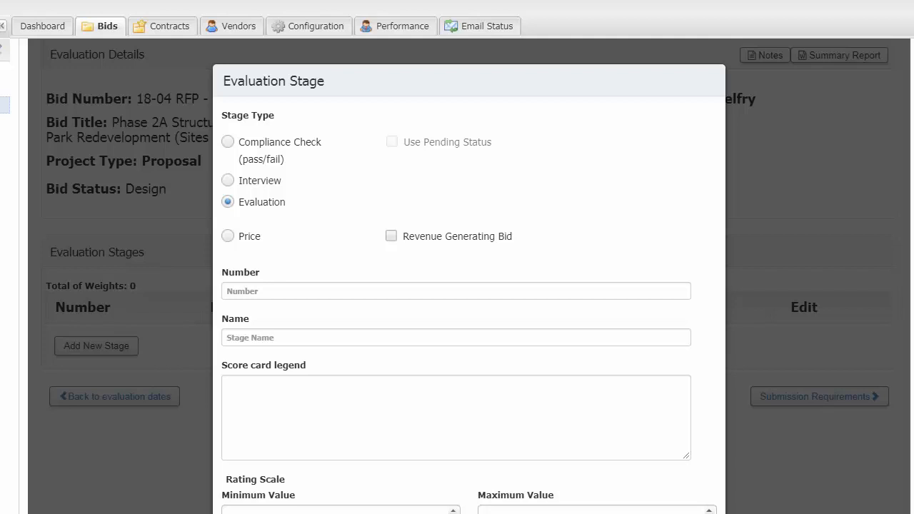
pyautogui.click(295, 158)
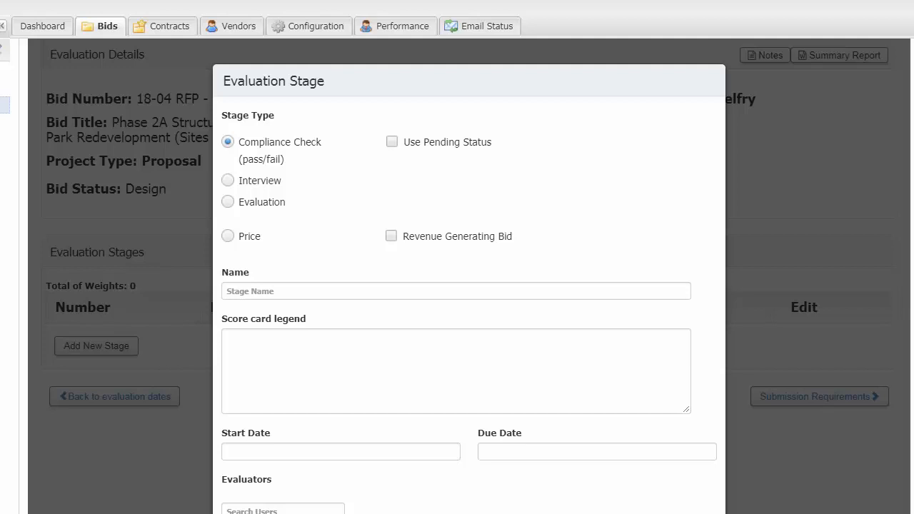
pyautogui.click(228, 202)
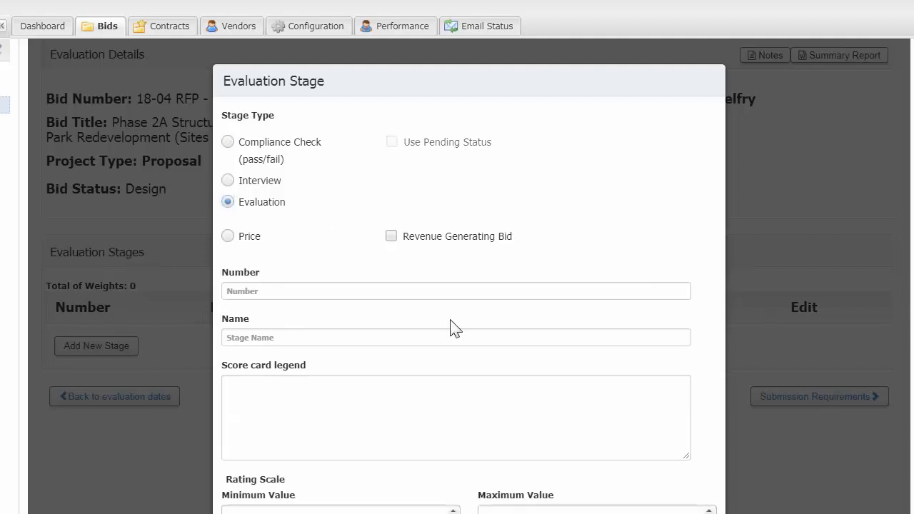
pyautogui.scroll(-3, 451, 328)
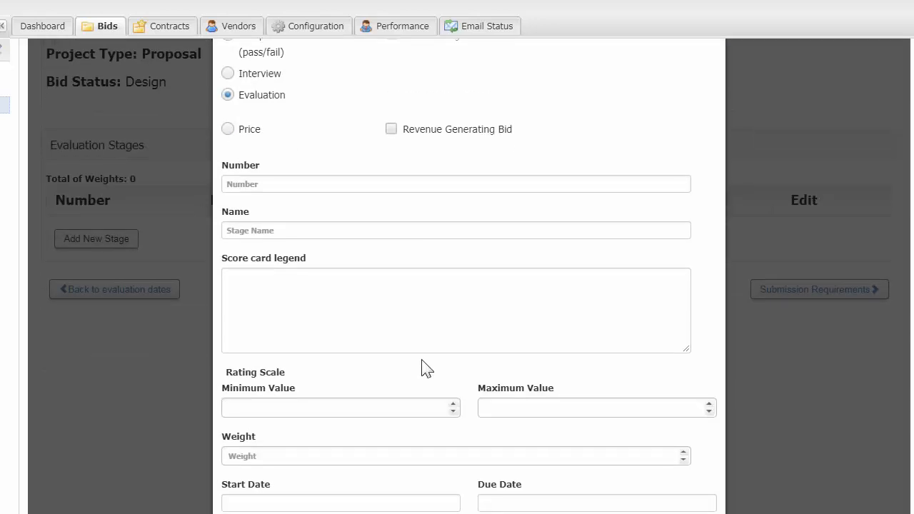
pyautogui.scroll(-3, 422, 368)
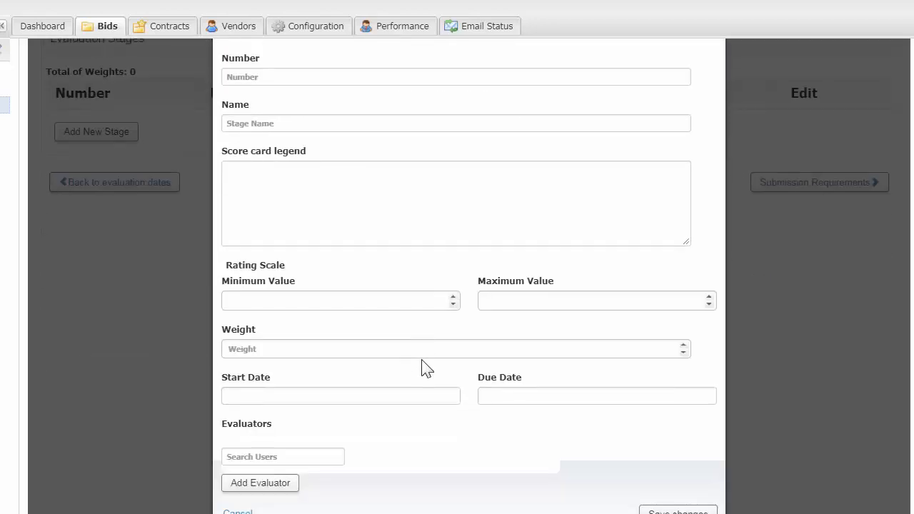
pyautogui.scroll(6, 421, 368)
pyautogui.scroll(3, 426, 368)
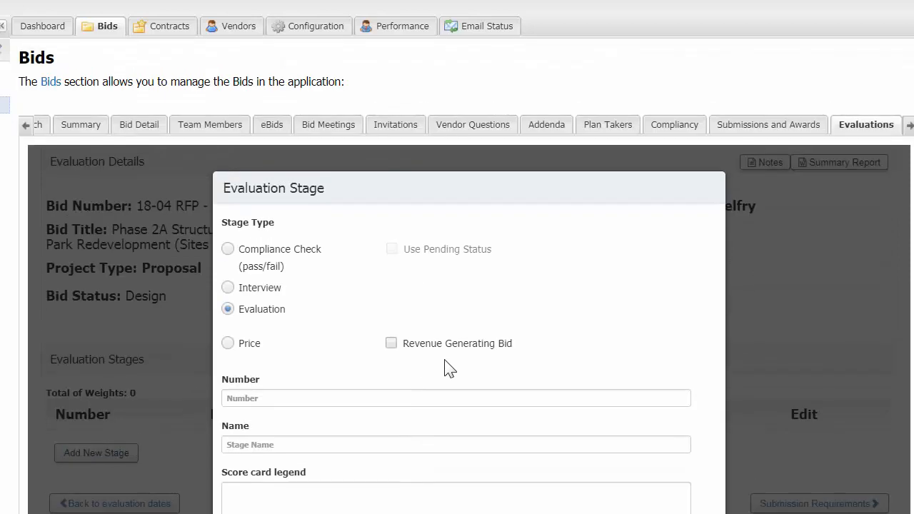
pyautogui.scroll(-3, 621, 376)
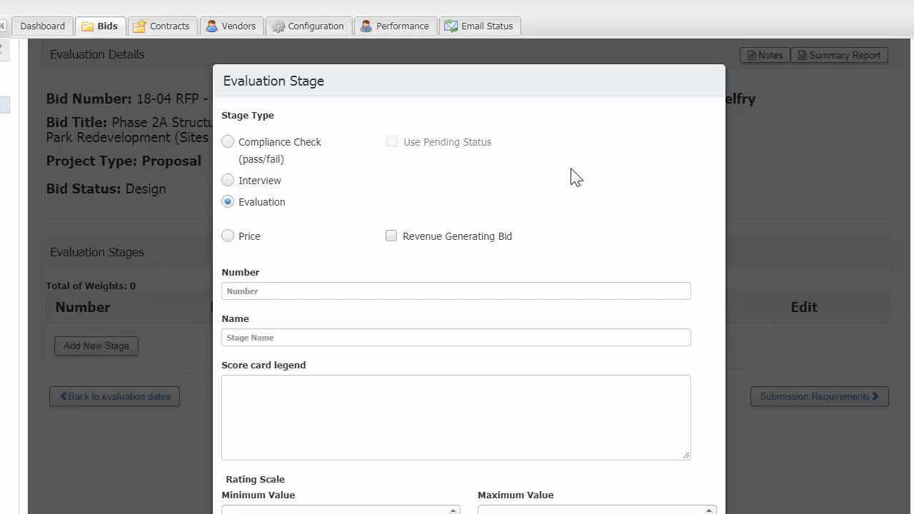
# Switch the stage type to Interview and review its fields, then select the Price stage type.
pyautogui.click(270, 181)
pyautogui.scroll(-3, 468, 286)
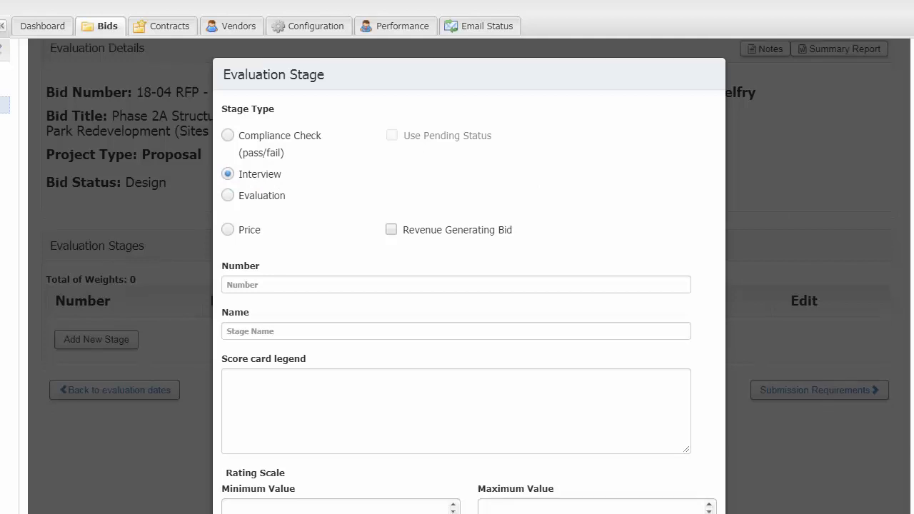
pyautogui.scroll(3, 469, 285)
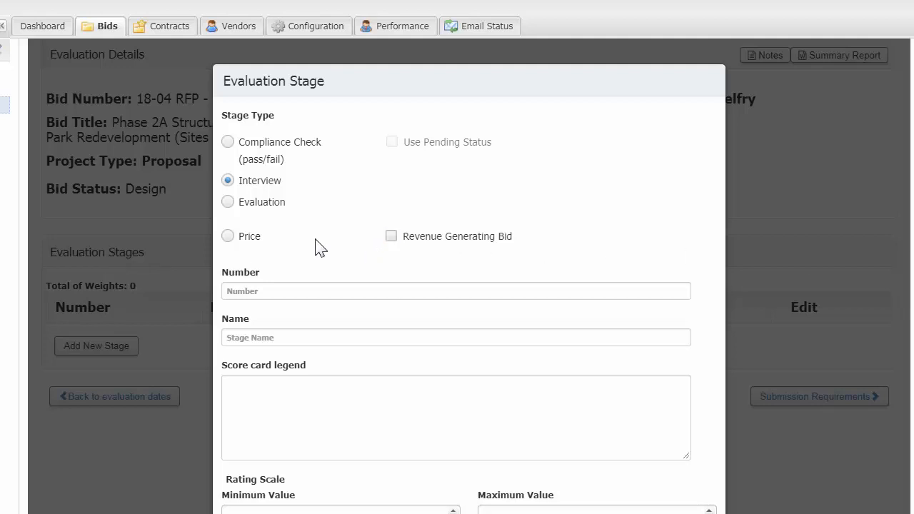
pyautogui.click(251, 239)
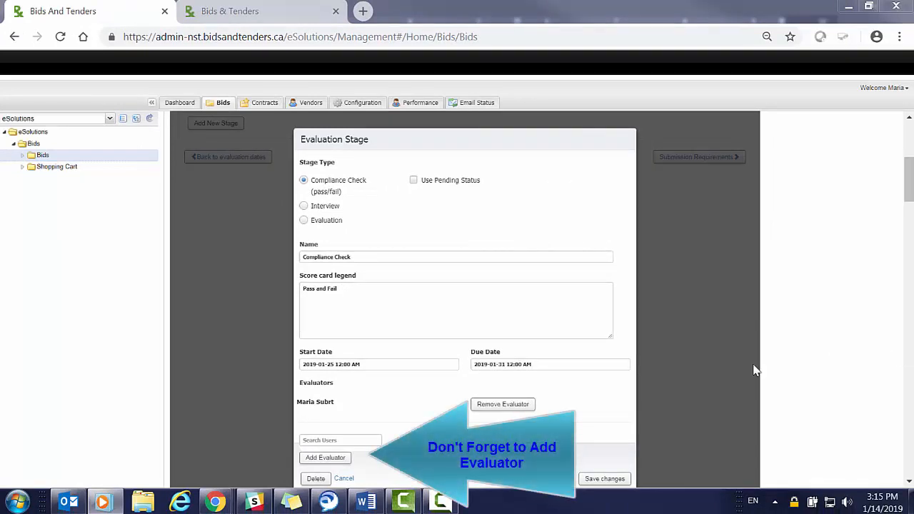
# Save the Compliance Check stage.
pyautogui.click(610, 483)
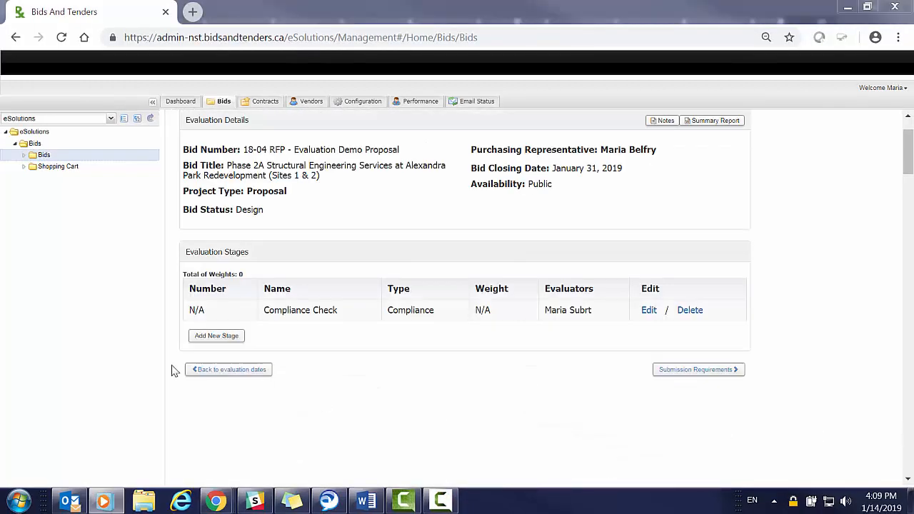
# Add an Evaluation stage numbered 1, named Technical Evaluation, with a score card legend from 1 - Very Poor to 5 - Very Good.
pyautogui.click(208, 340)
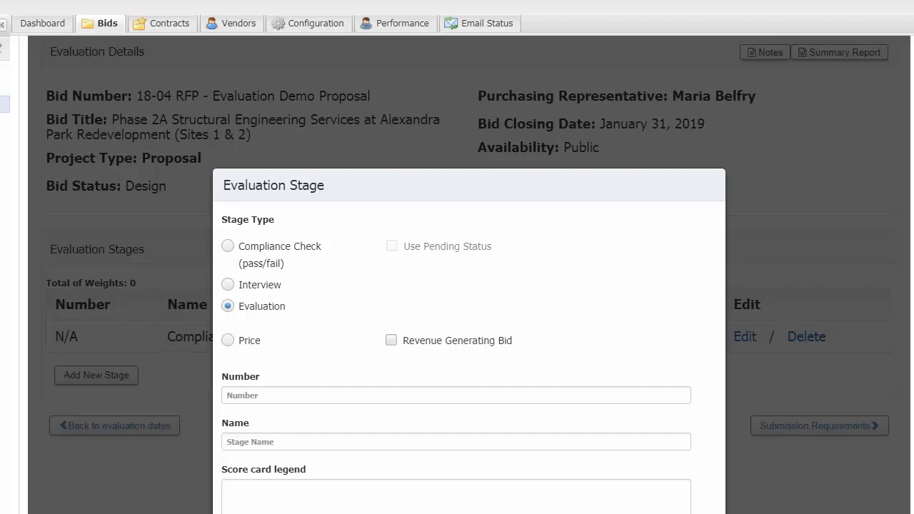
pyautogui.click(590, 395)
pyautogui.write('1')
pyautogui.click(572, 447)
pyautogui.click(520, 443)
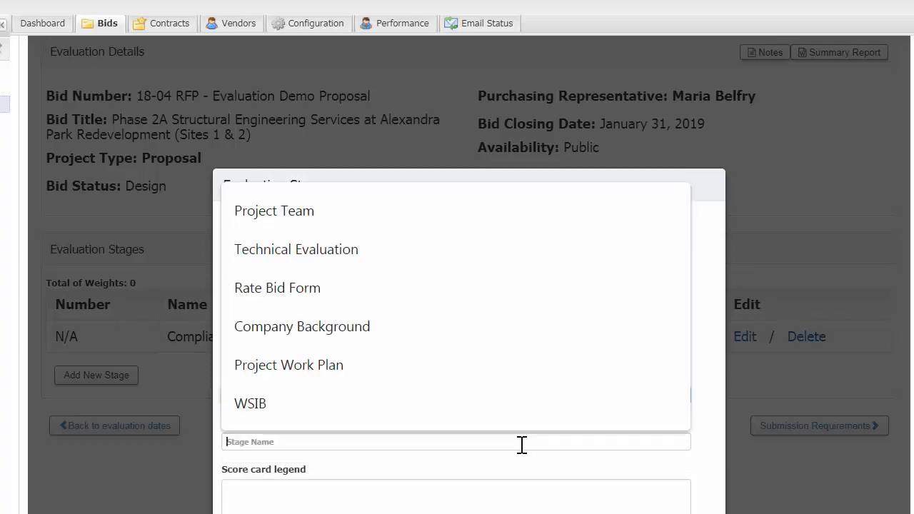
pyautogui.write('tion')
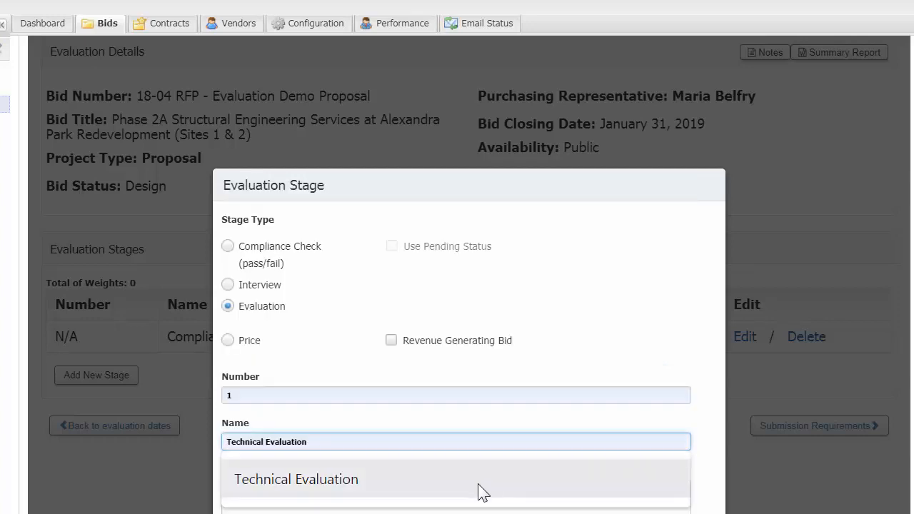
pyautogui.click(482, 490)
pyautogui.click(478, 493)
pyautogui.hotkey('ctrl', 'v')
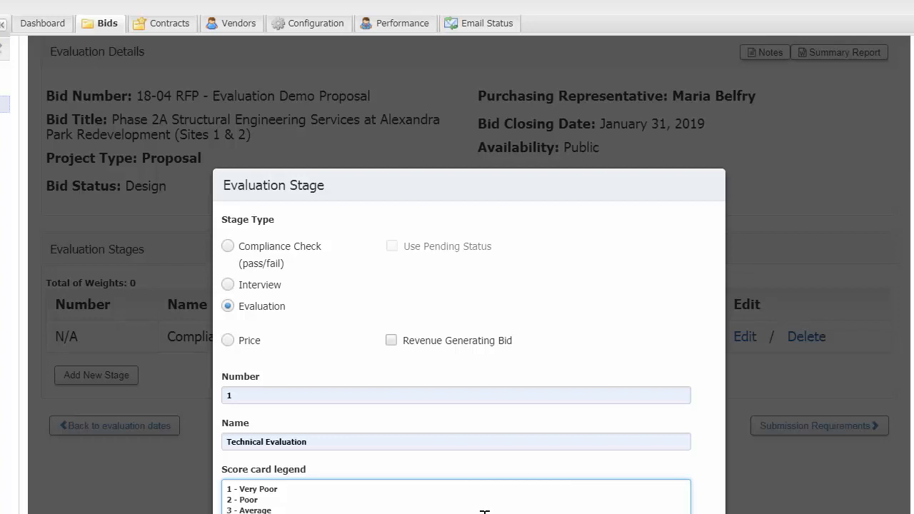
# Set the Technical Evaluation stage's rating scale to a minimum value of 1 and a maximum value of 5.
pyautogui.scroll(-2, 485, 512)
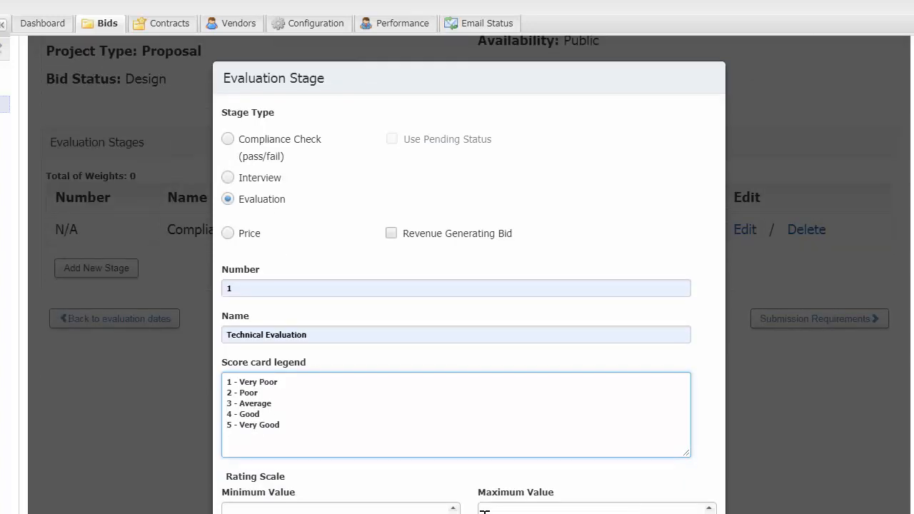
pyautogui.scroll(-2, 484, 511)
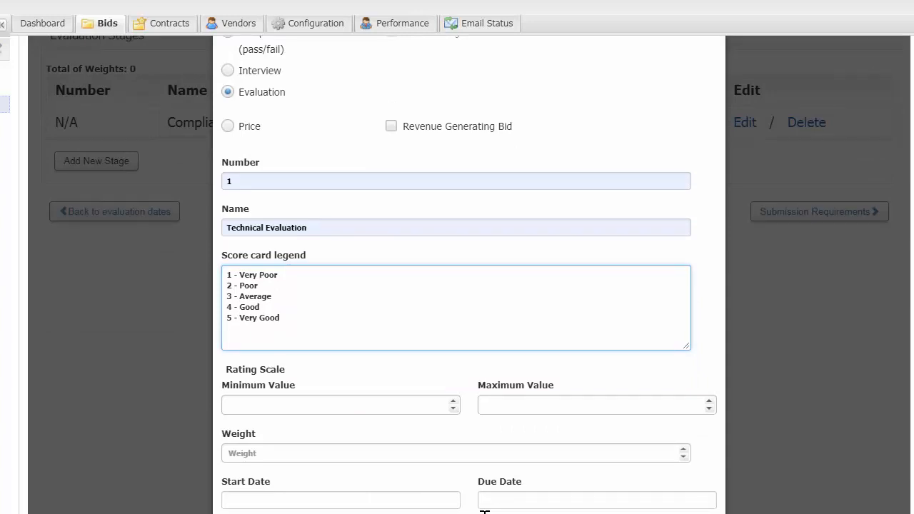
pyautogui.click(432, 404)
pyautogui.write('0')
pyautogui.press('BackSpace')
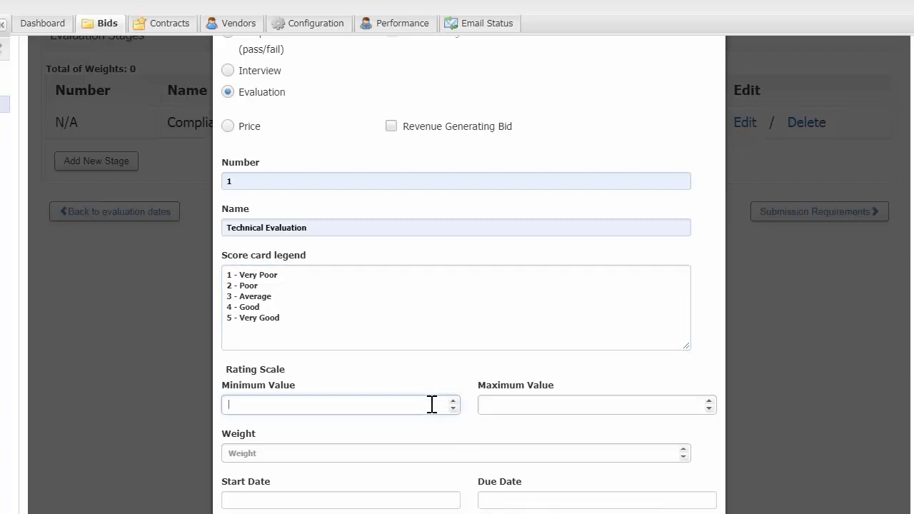
pyautogui.click(453, 401)
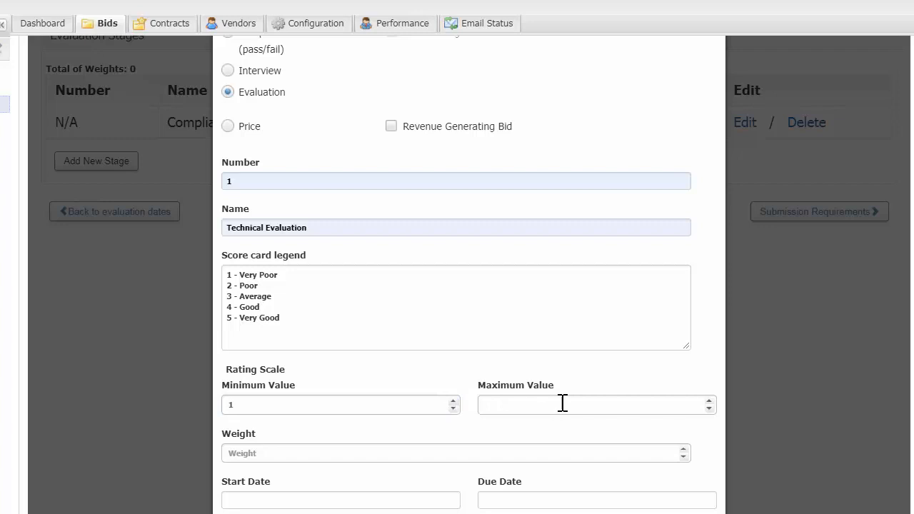
pyautogui.click(710, 401)
pyautogui.click(710, 401)
pyautogui.click(710, 402)
pyautogui.click(709, 401)
pyautogui.click(709, 402)
# Set the weight of the Technical Evaluation stage to 70.
pyautogui.click(429, 457)
pyautogui.write('0')
pyautogui.press('BackSpace')
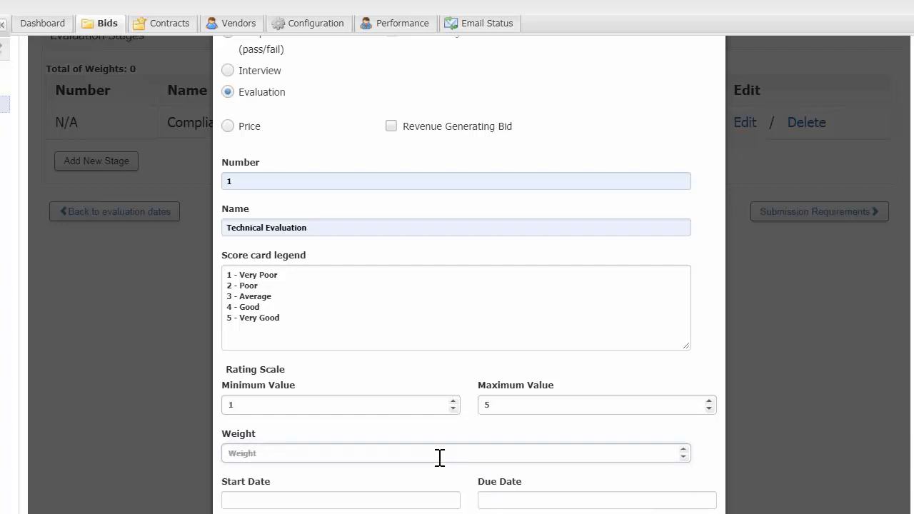
pyautogui.write('70')
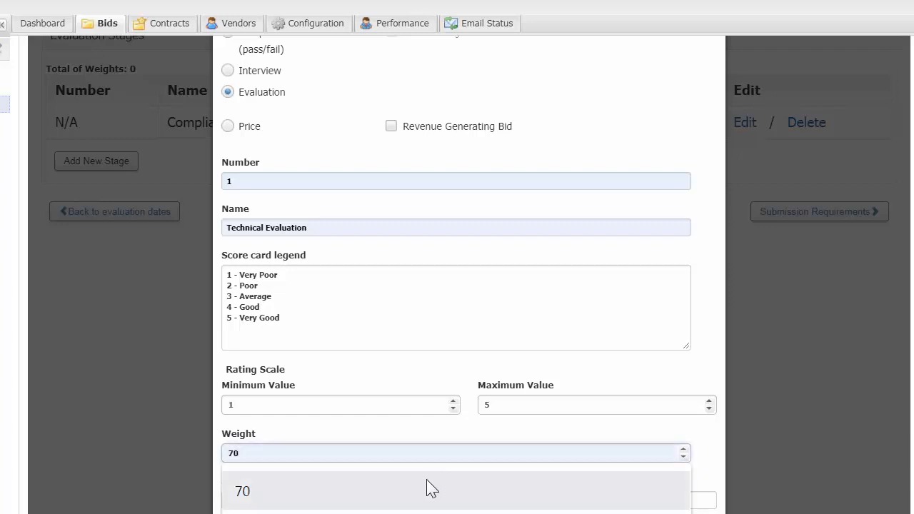
pyautogui.click(426, 488)
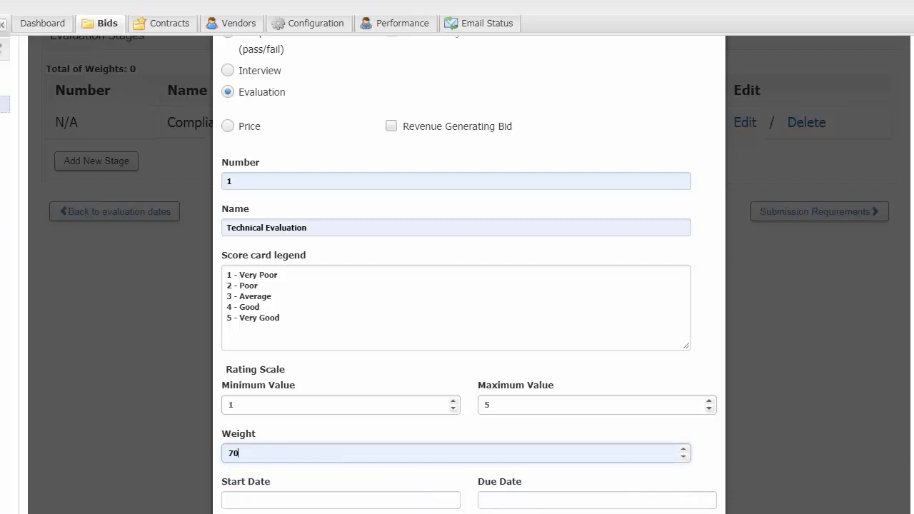
pyautogui.scroll(-3, 469, 286)
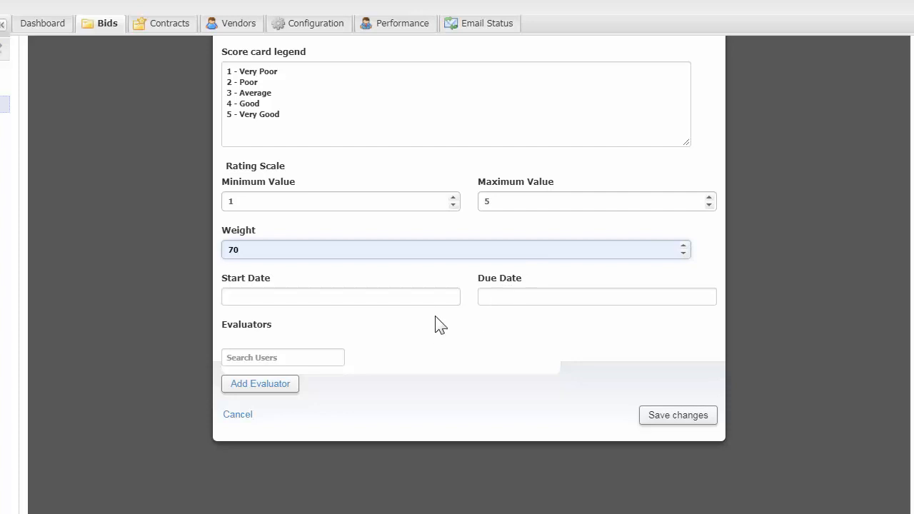
pyautogui.click(433, 298)
pyautogui.click(422, 457)
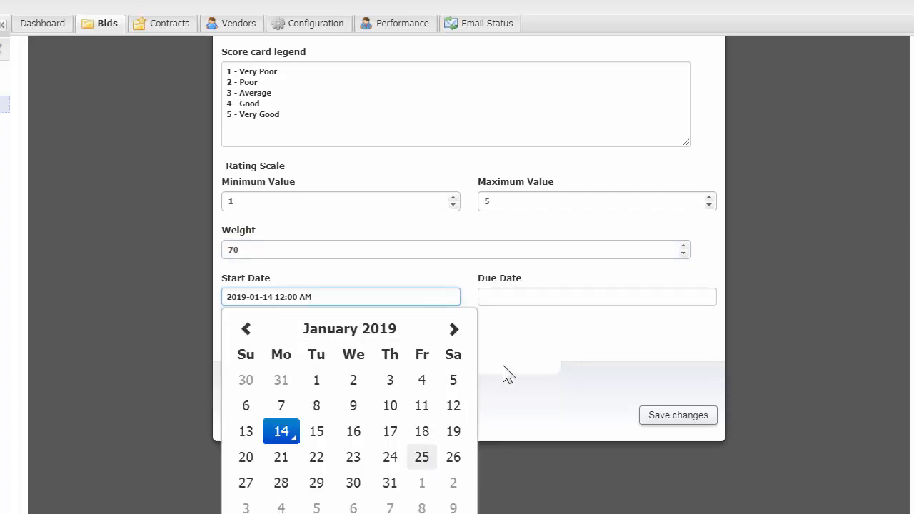
pyautogui.click(584, 298)
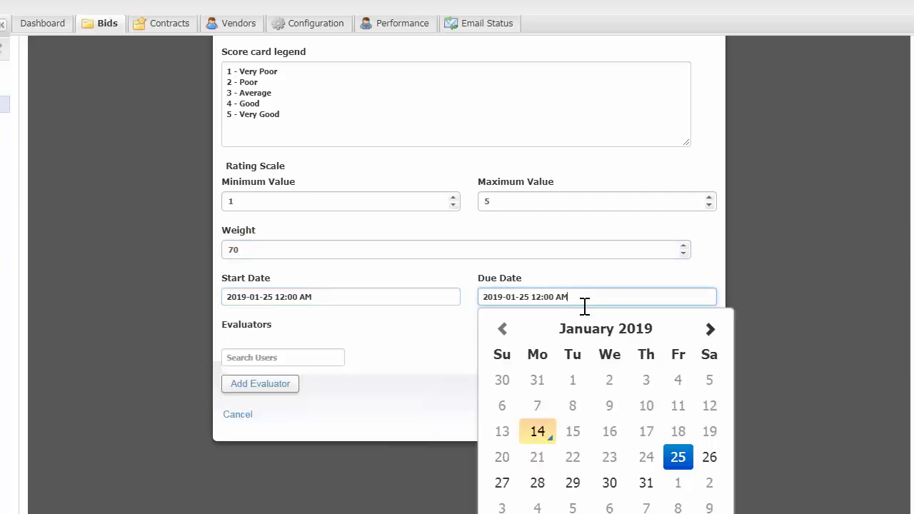
pyautogui.click(643, 483)
pyautogui.click(429, 385)
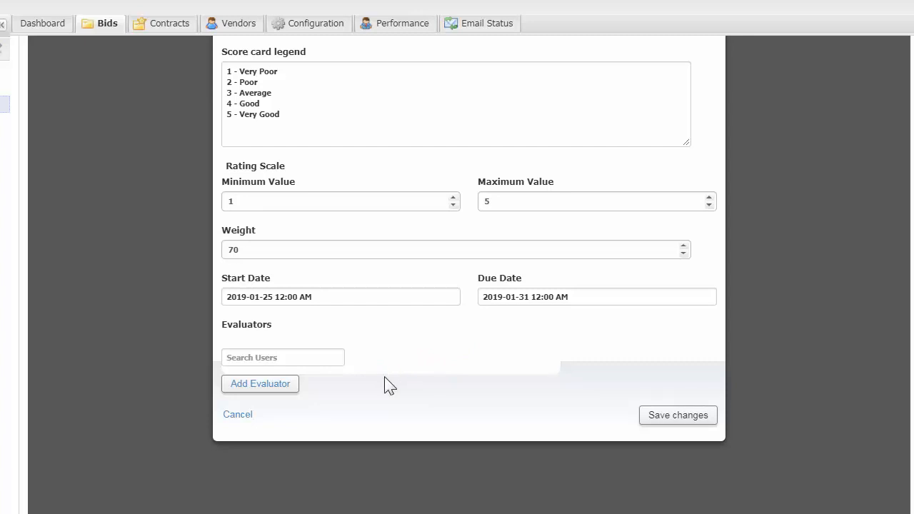
# Add the bid's purchasing representative as an evaluator of the Technical Evaluation stage.
pyautogui.click(306, 359)
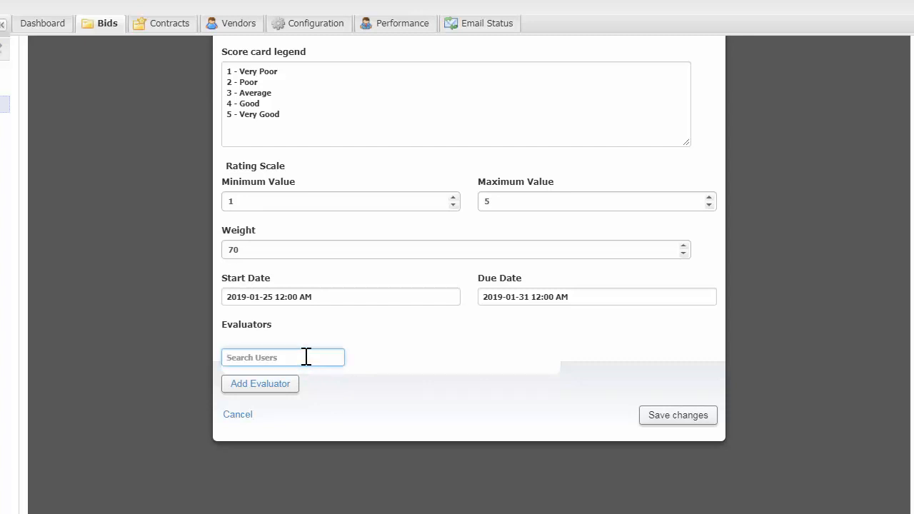
pyautogui.write('bel')
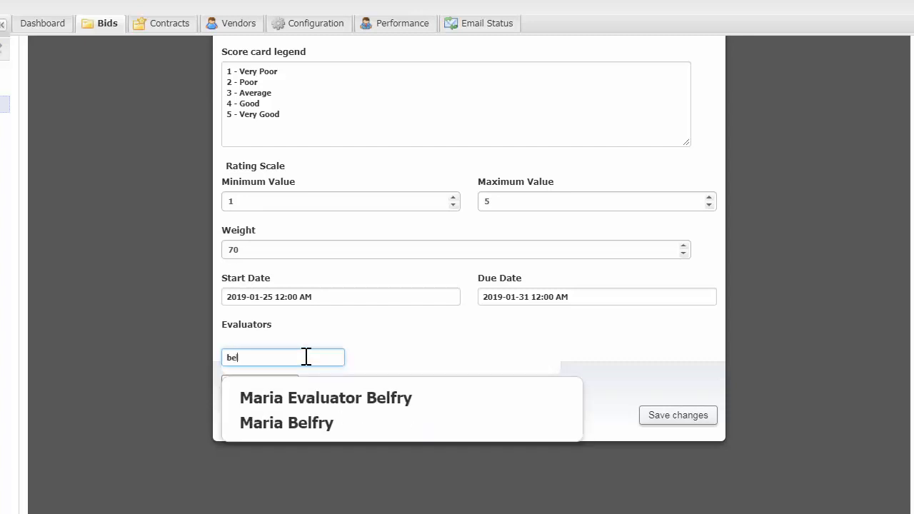
pyautogui.click(303, 423)
pyautogui.click(265, 389)
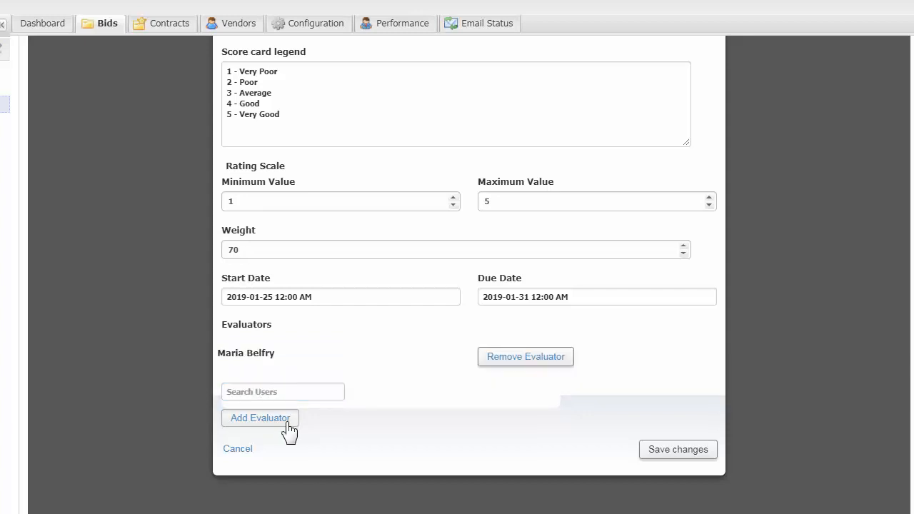
# Add a second evaluator to the Technical Evaluation stage and save the stage.
pyautogui.moveTo(284, 426); pyautogui.dragTo(294, 389)
pyautogui.click(294, 389)
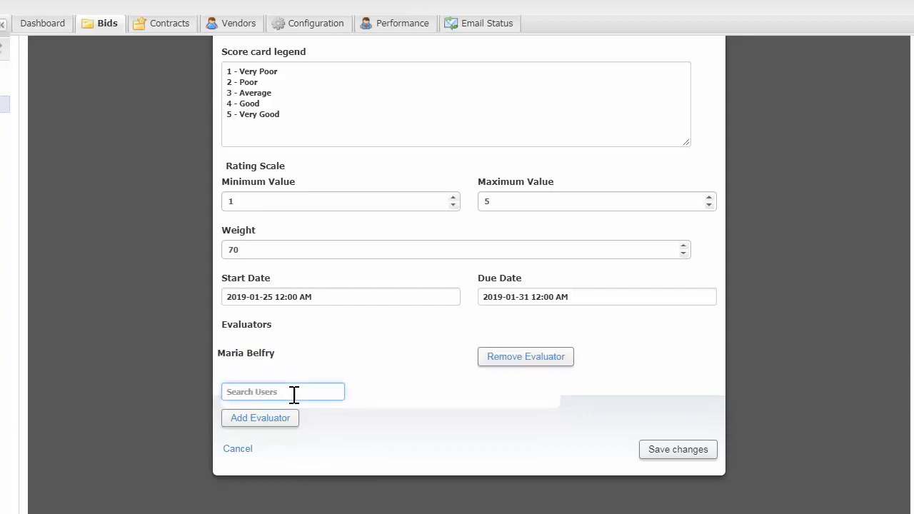
pyautogui.write('be')
pyautogui.click(304, 483)
pyautogui.click(262, 422)
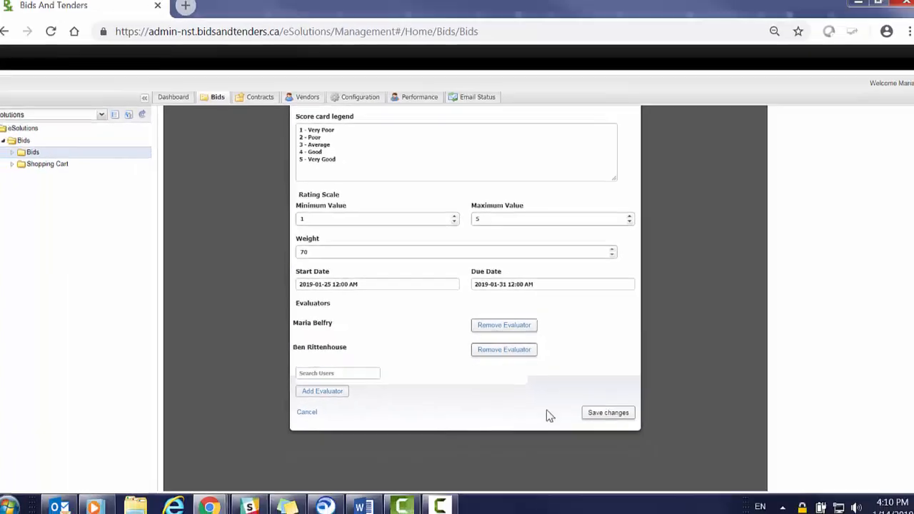
pyautogui.click(644, 450)
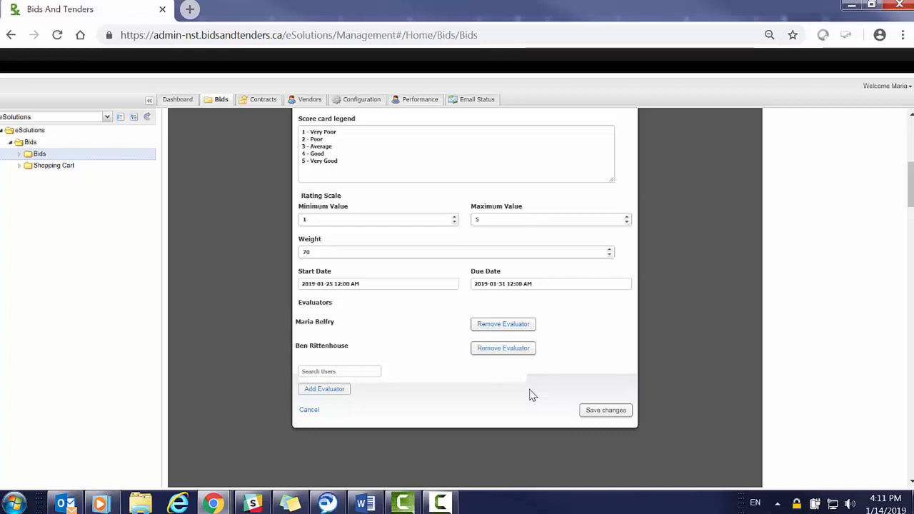
pyautogui.click(604, 412)
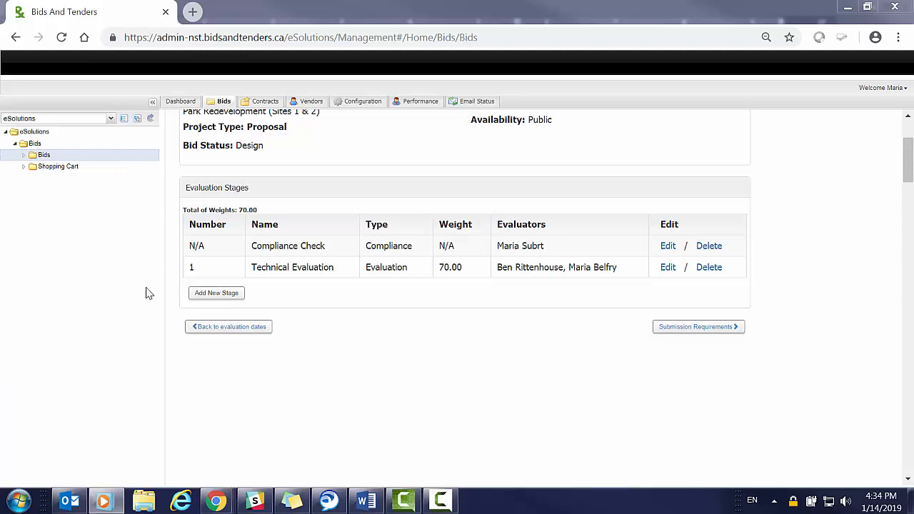
# Add a new stage of type Price, numbered 2 and named Pricing Stage Score.
pyautogui.click(207, 295)
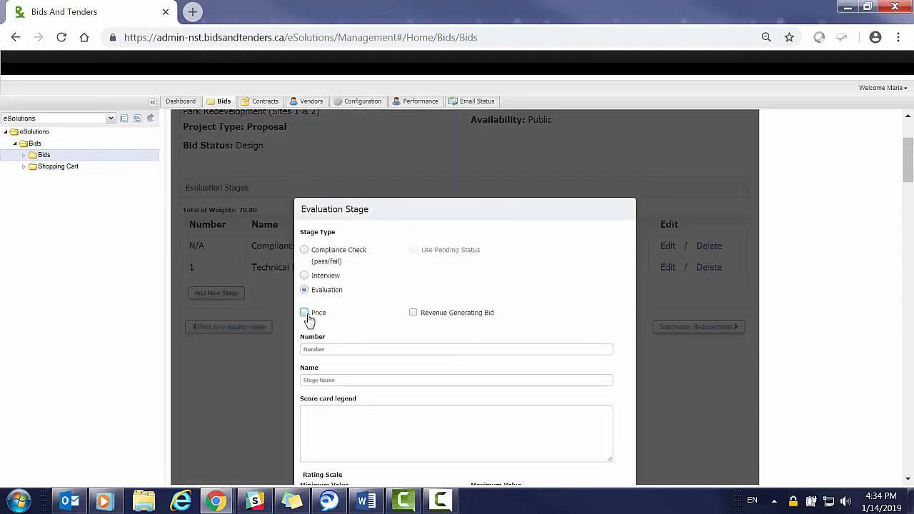
pyautogui.click(306, 313)
pyautogui.click(318, 349)
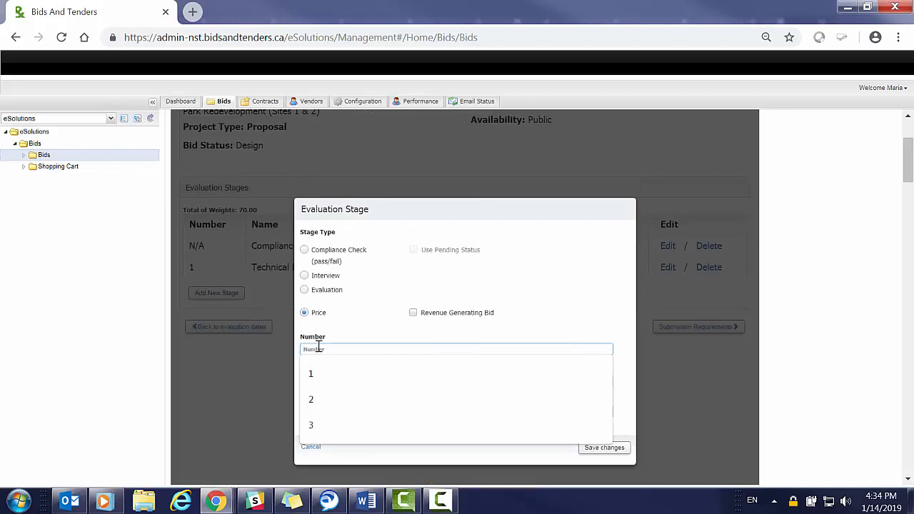
pyautogui.write('2')
pyautogui.press('Return')
pyautogui.click(351, 379)
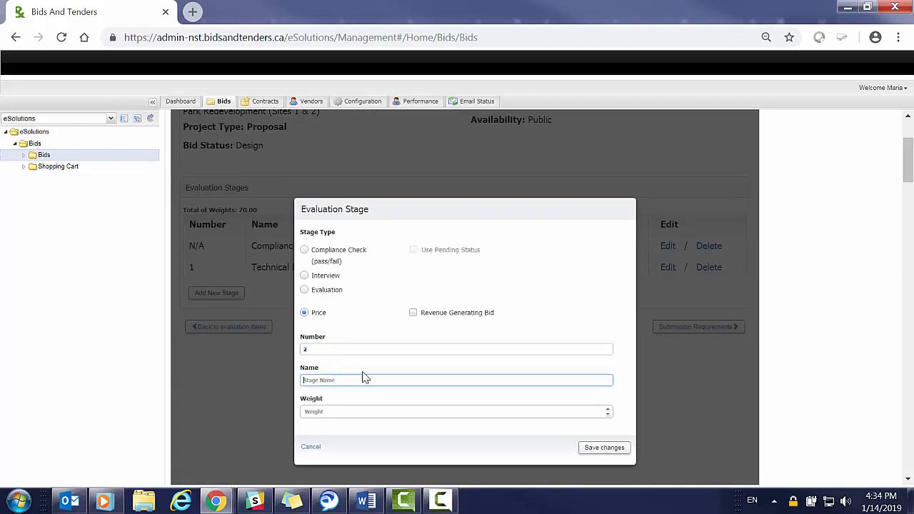
pyautogui.write('pric')
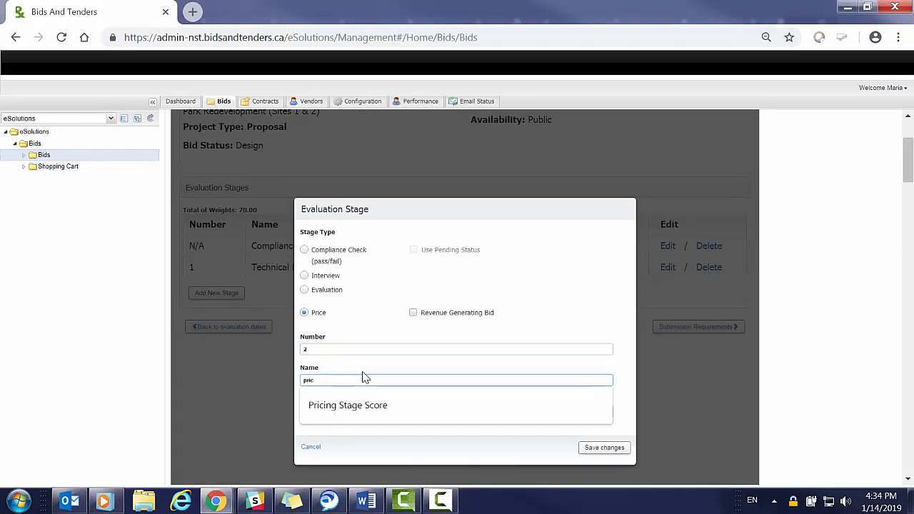
pyautogui.press('Down')
pyautogui.press('Return')
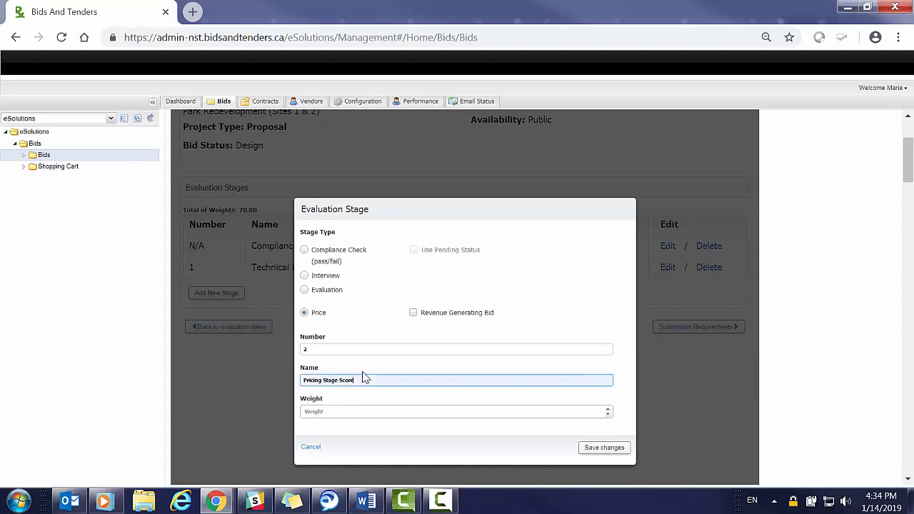
# Set the weight of the Pricing Stage Score stage to 30 and save the stage.
pyautogui.click(382, 410)
pyautogui.write('0')
pyautogui.press('BackSpace')
pyautogui.write('30')
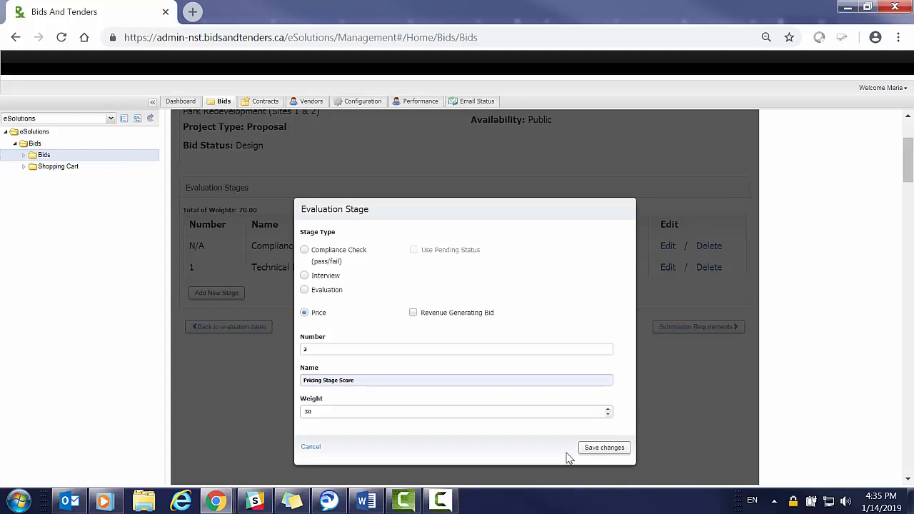
pyautogui.click(604, 448)
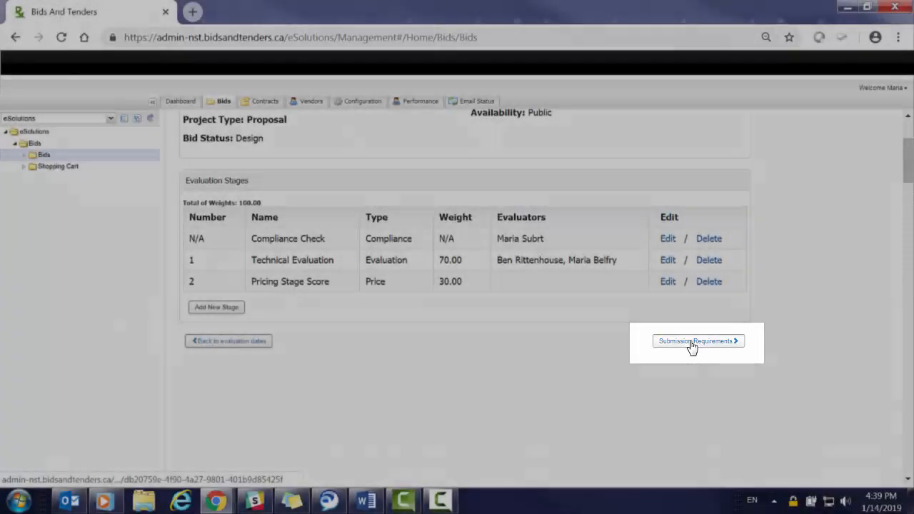
# Add a Company Background section with a weight of 35 to the submission requirements of the Technical Evaluation stage.
pyautogui.click(690, 344)
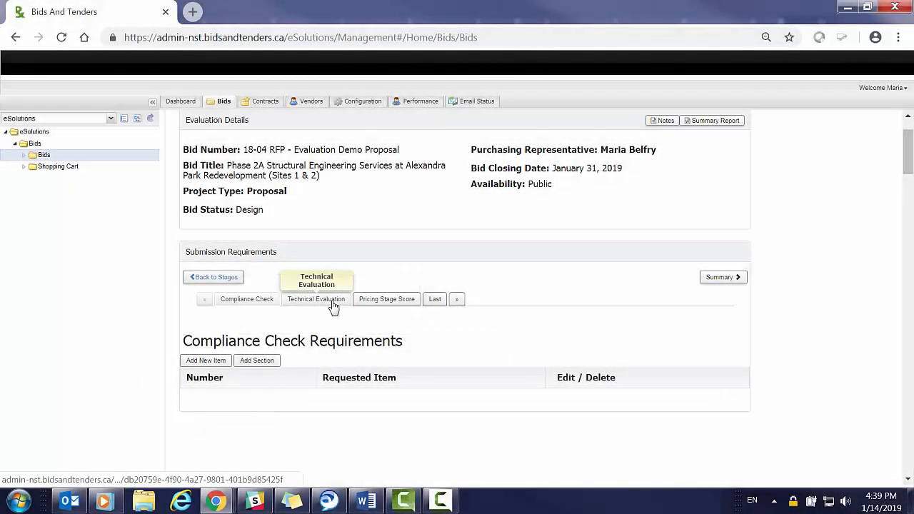
pyautogui.click(331, 303)
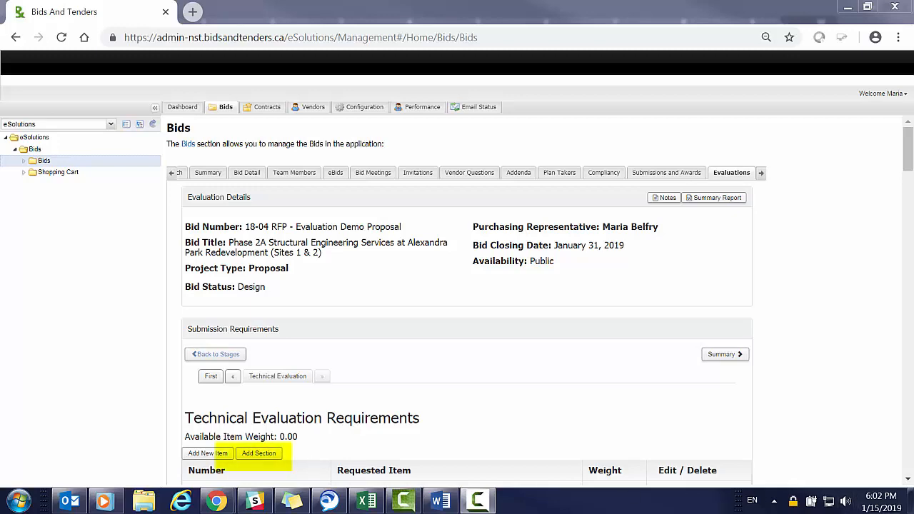
pyautogui.click(259, 453)
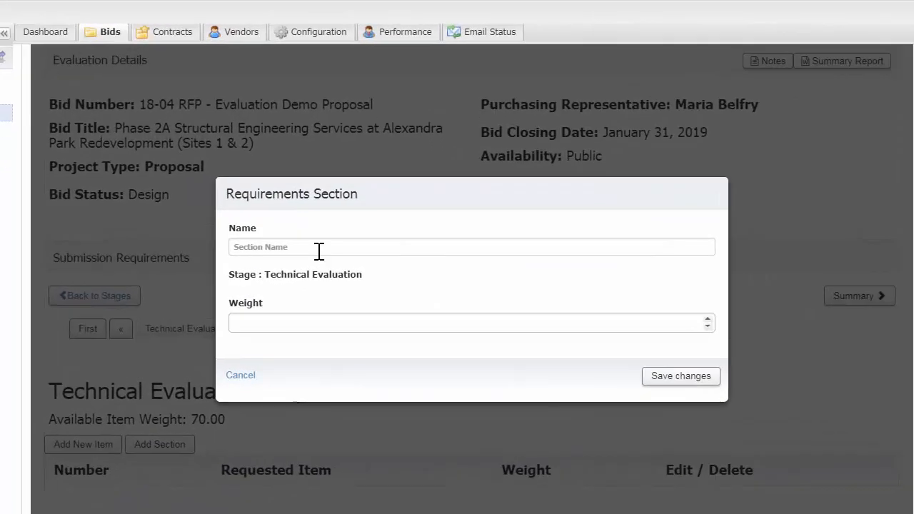
pyautogui.click(320, 248)
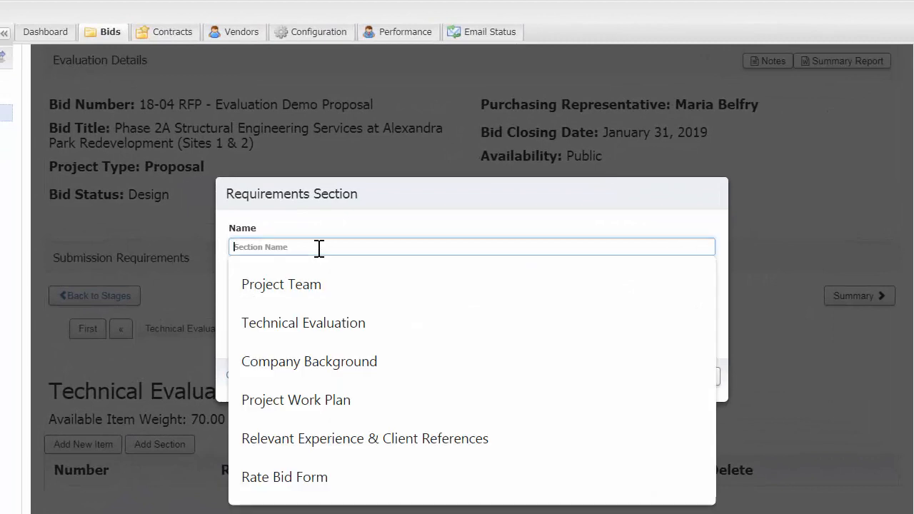
pyautogui.click(354, 371)
pyautogui.click(378, 321)
pyautogui.write('0')
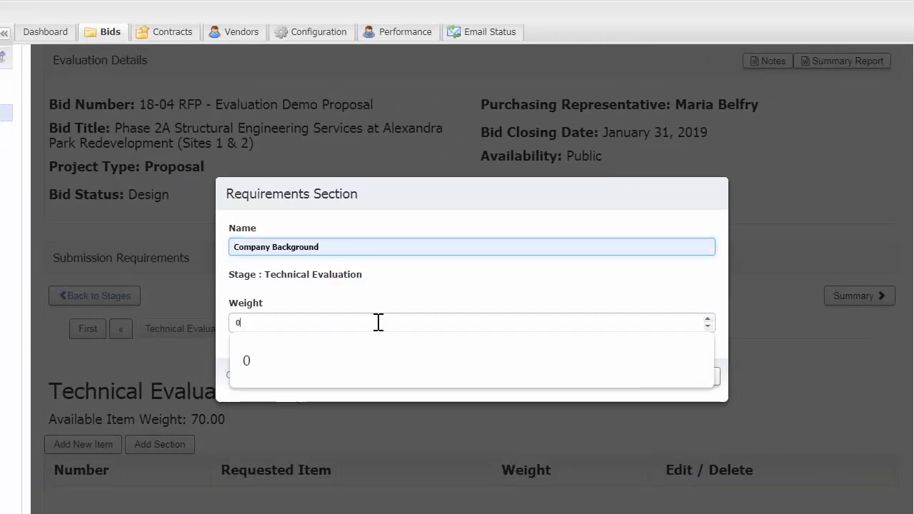
pyautogui.press('BackSpace')
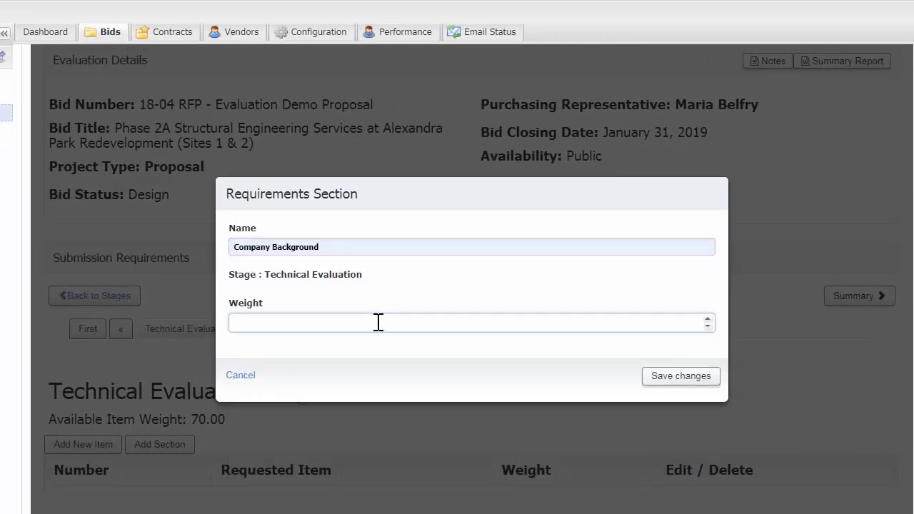
pyautogui.write('35')
pyautogui.press('Escape')
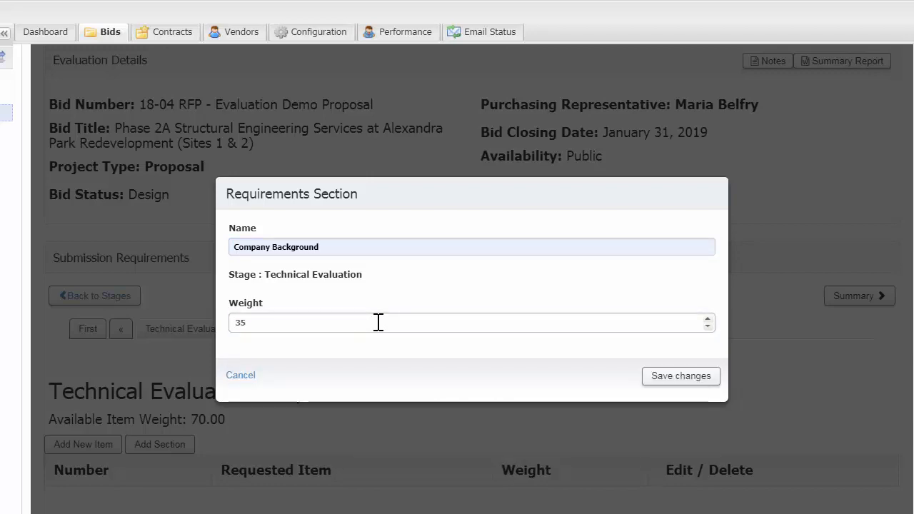
pyautogui.click(676, 382)
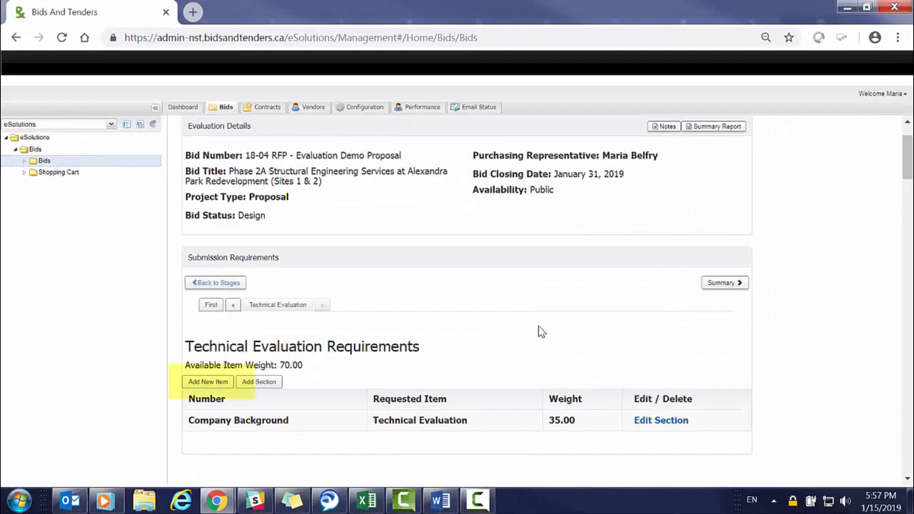
# Create a Technical Evaluation submission requirement numbered 1.1 and named Relevant Experience & Client References.
pyautogui.click(206, 384)
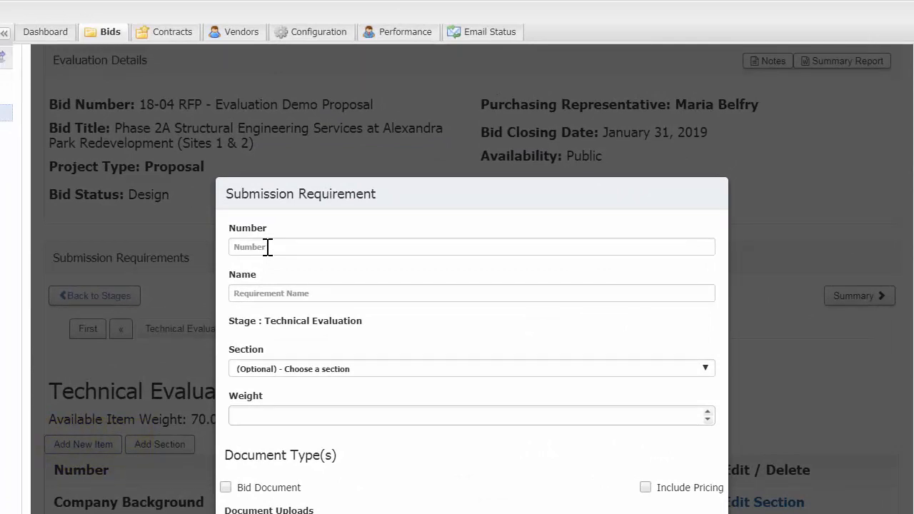
pyautogui.click(267, 247)
pyautogui.write('1.1')
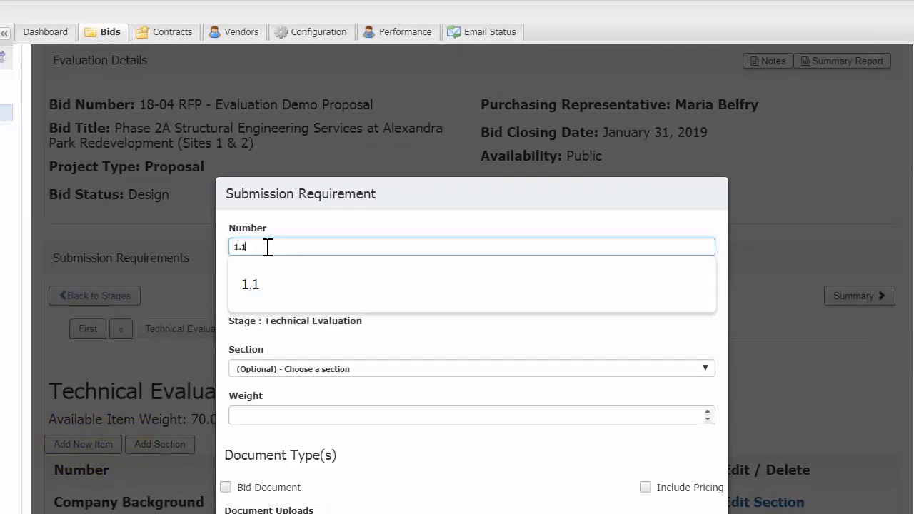
pyautogui.press('Tab')
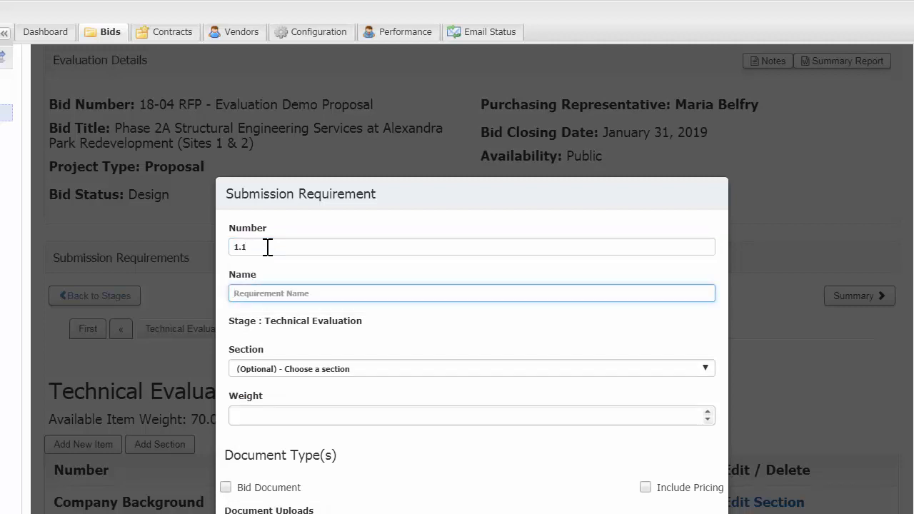
pyautogui.write('rences')
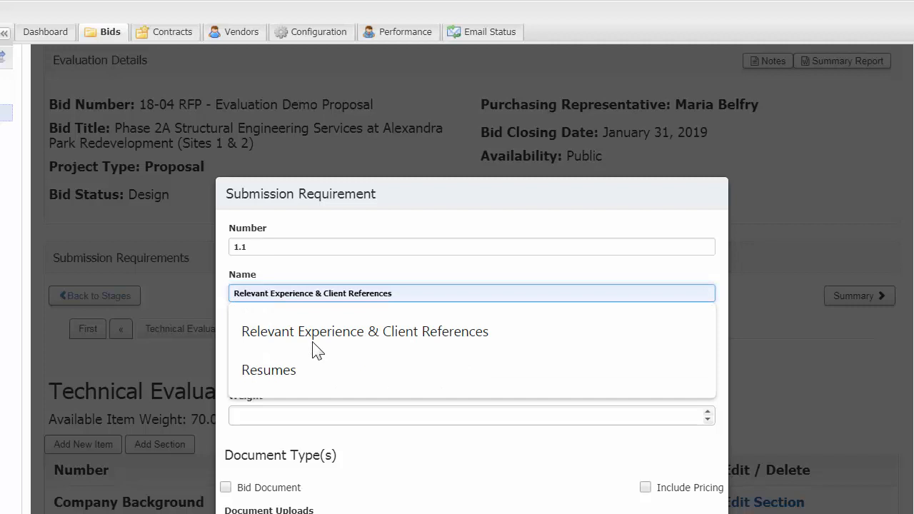
pyautogui.click(317, 345)
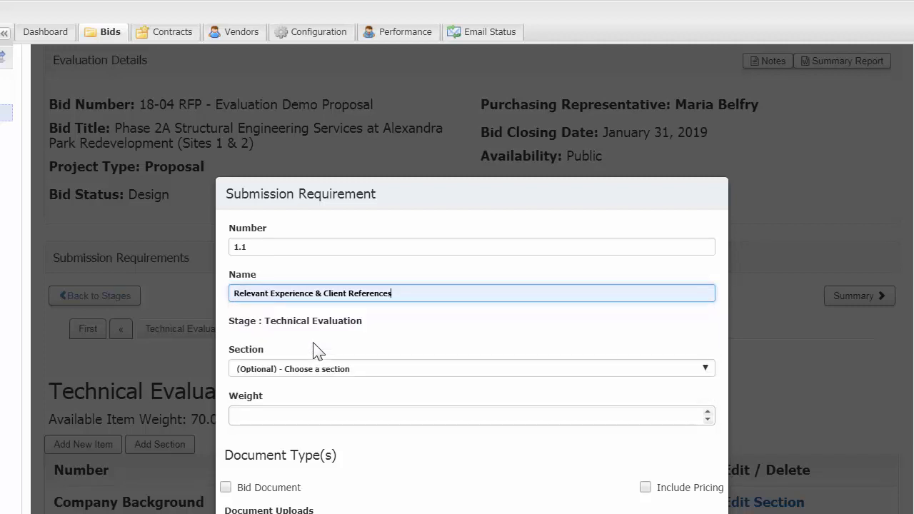
# Assign requirement 1.1 to the Company Background section and set its weight to 25.
pyautogui.click(325, 372)
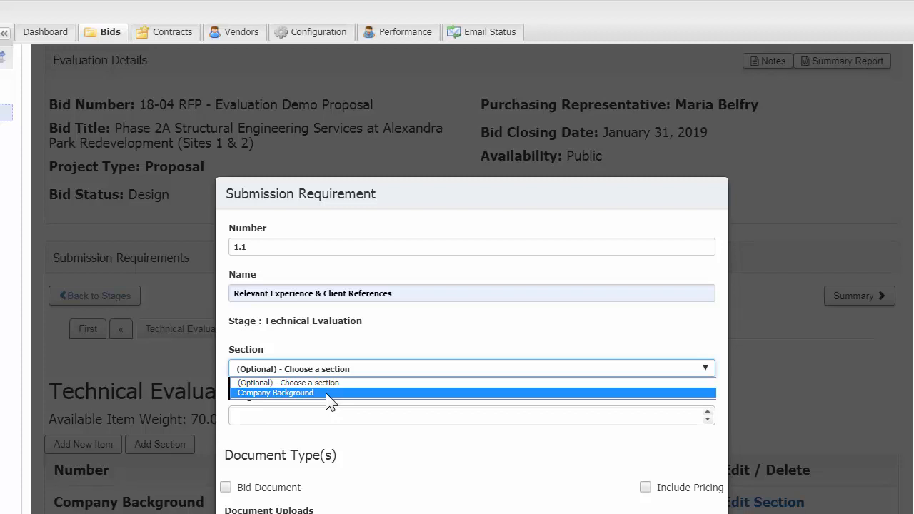
pyautogui.click(326, 394)
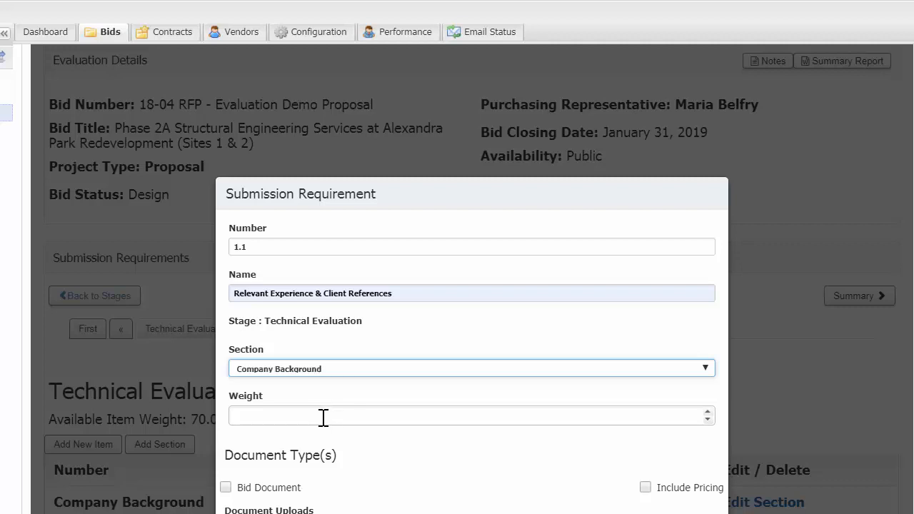
pyautogui.click(322, 418)
pyautogui.write('0')
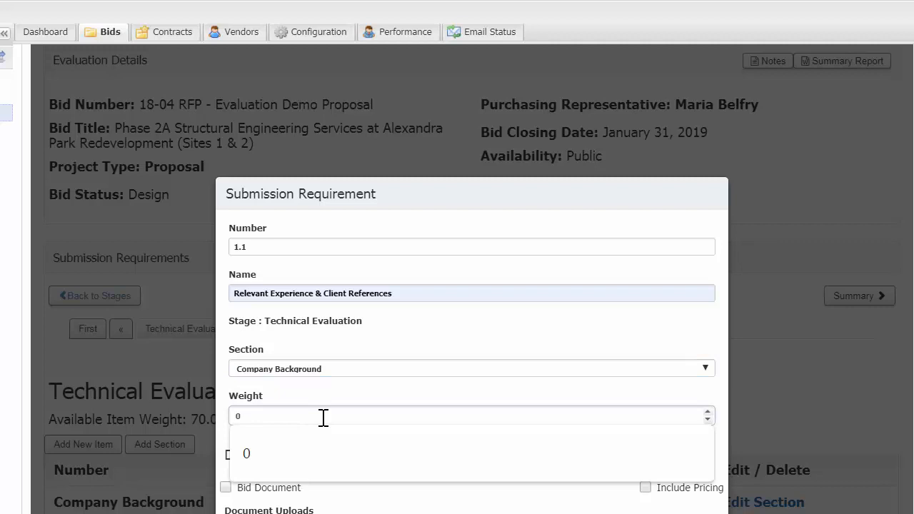
pyautogui.write('25')
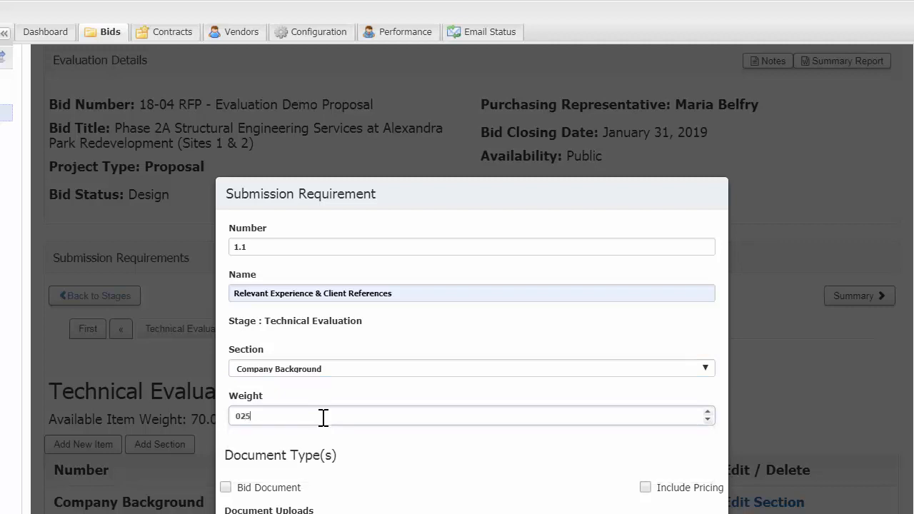
pyautogui.press('Tab')
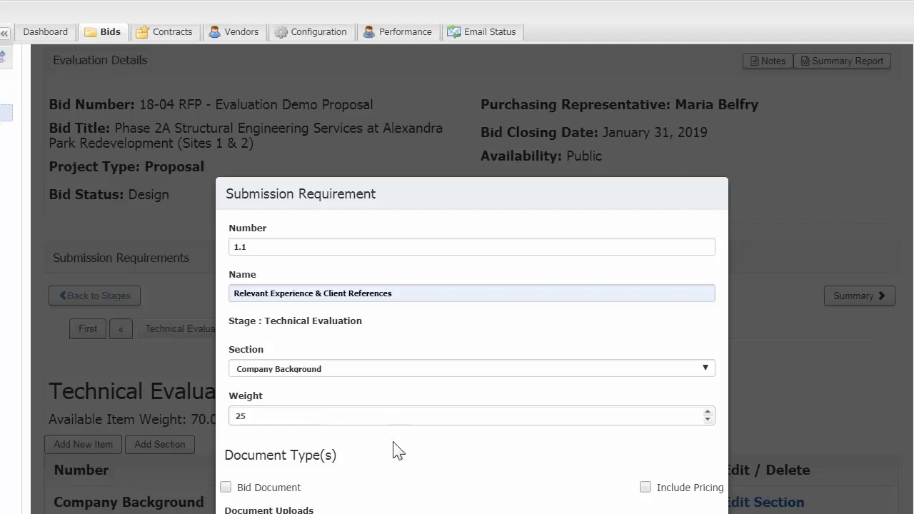
# Link the Relevant Experience & Client References upload and the Reference Form to requirement 1.1 and save it.
pyautogui.scroll(-3, 398, 450)
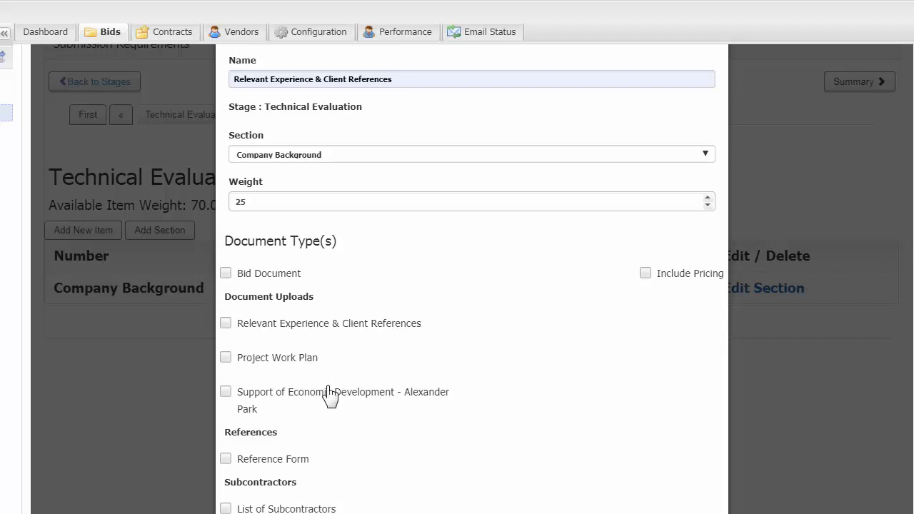
pyautogui.click(225, 327)
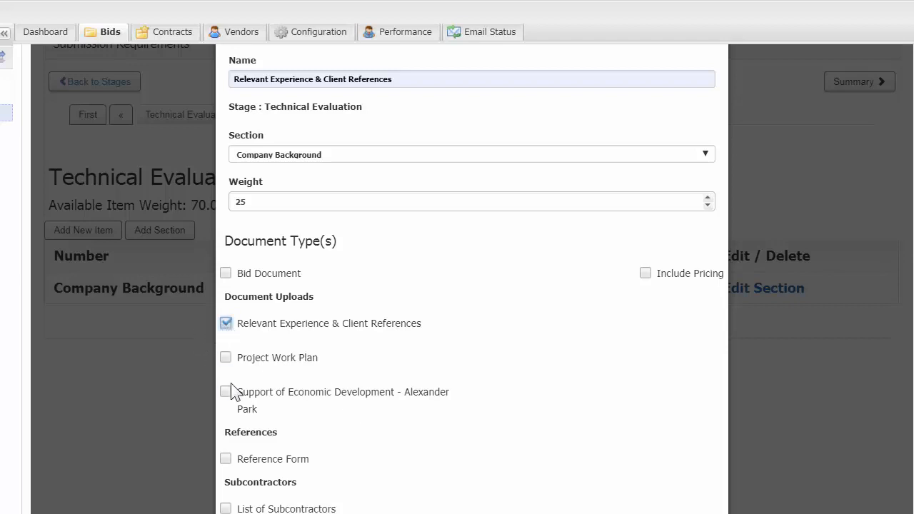
pyautogui.click(233, 462)
pyautogui.scroll(-6, 663, 343)
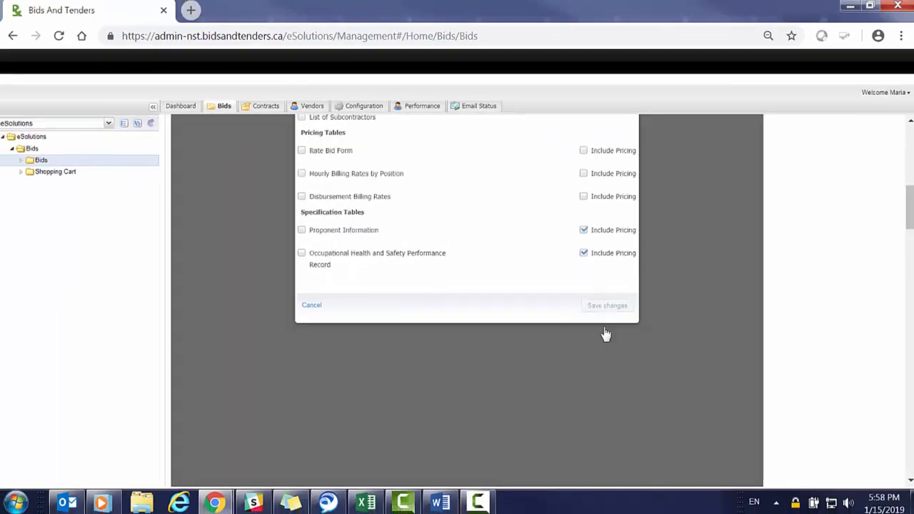
pyautogui.click(605, 335)
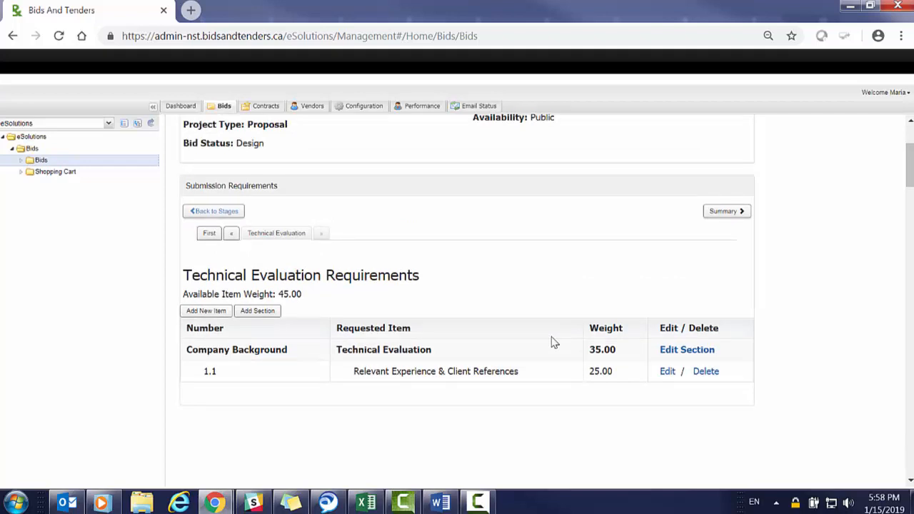
# Create a Technical Evaluation requirement numbered 1.2, named Resumes, in the Company Background section.
pyautogui.click(214, 316)
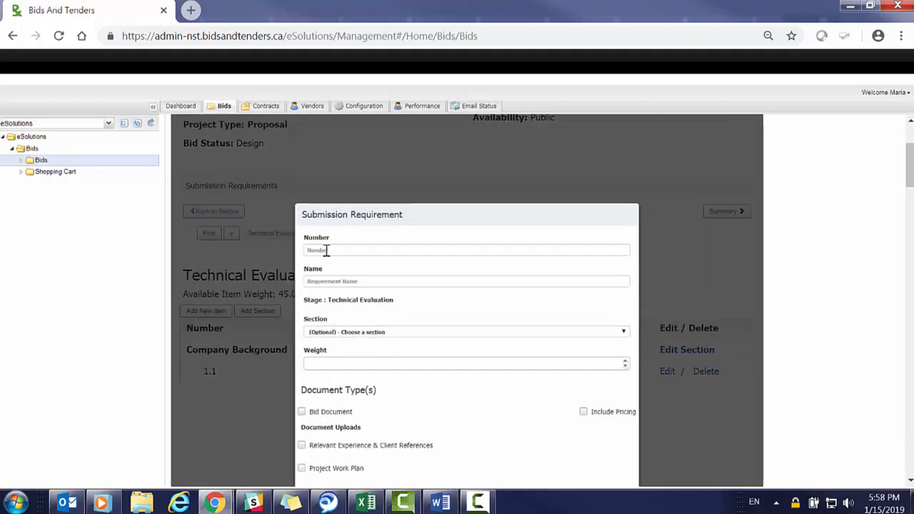
pyautogui.click(326, 250)
pyautogui.click(321, 326)
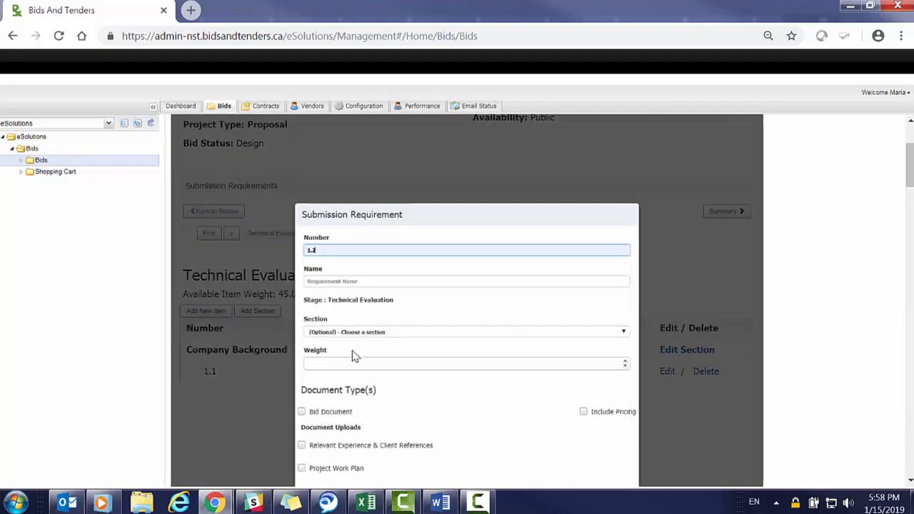
pyautogui.click(377, 282)
pyautogui.write('Resumes')
pyautogui.click(336, 332)
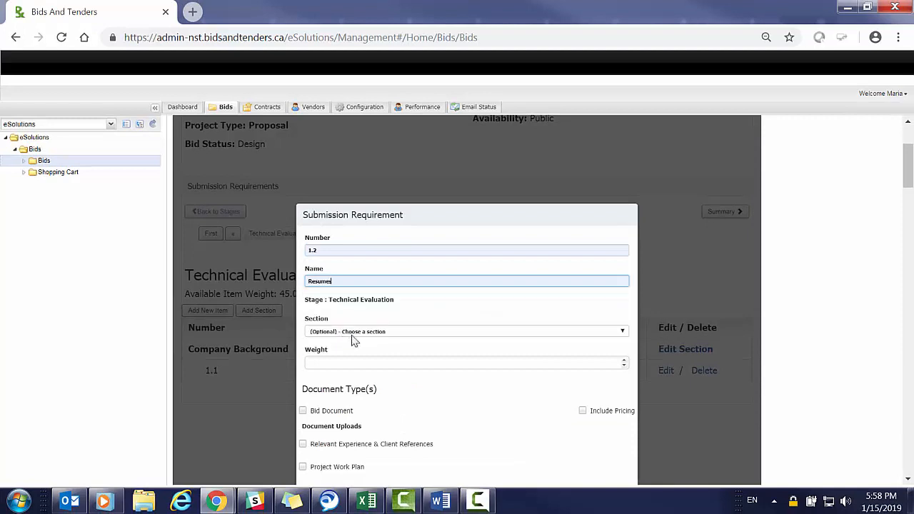
pyautogui.click(359, 333)
pyautogui.click(360, 350)
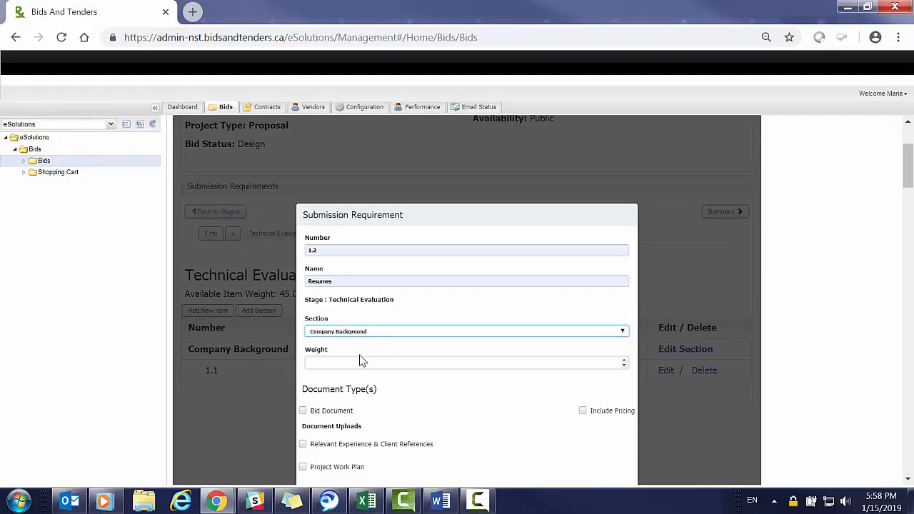
# Set the Resumes requirement's weight to 10, exclude pricing from both specification tables, and save it.
pyautogui.click(366, 363)
pyautogui.write('0')
pyautogui.press('BackSpace')
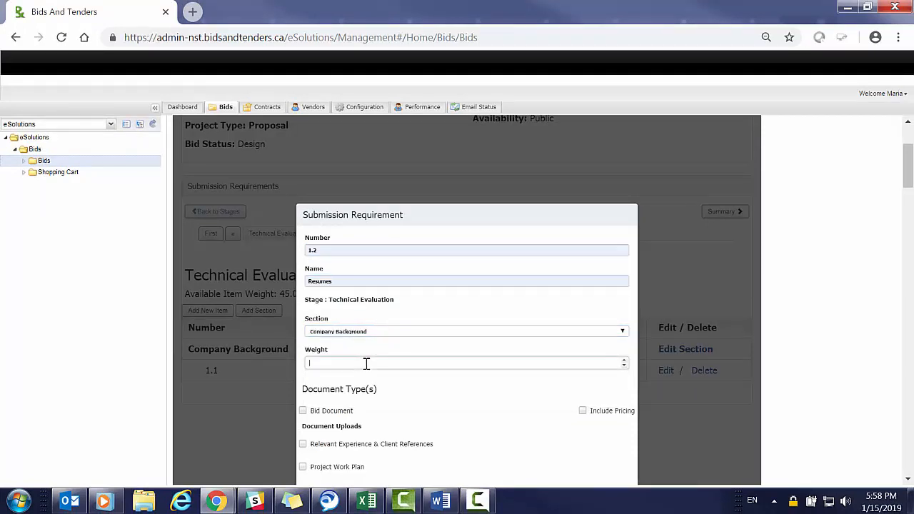
pyautogui.write('10')
pyautogui.scroll(-2, 457, 437)
pyautogui.scroll(-5, 471, 414)
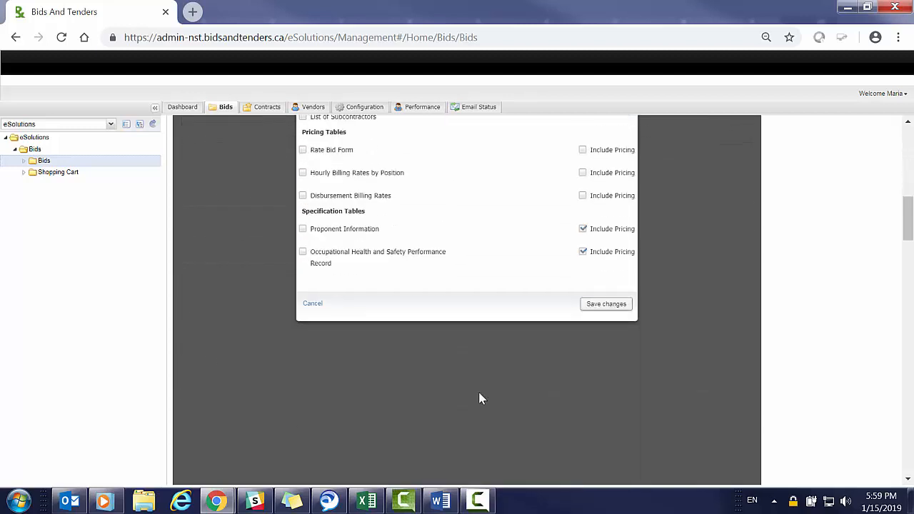
pyautogui.click(583, 181)
pyautogui.click(593, 257)
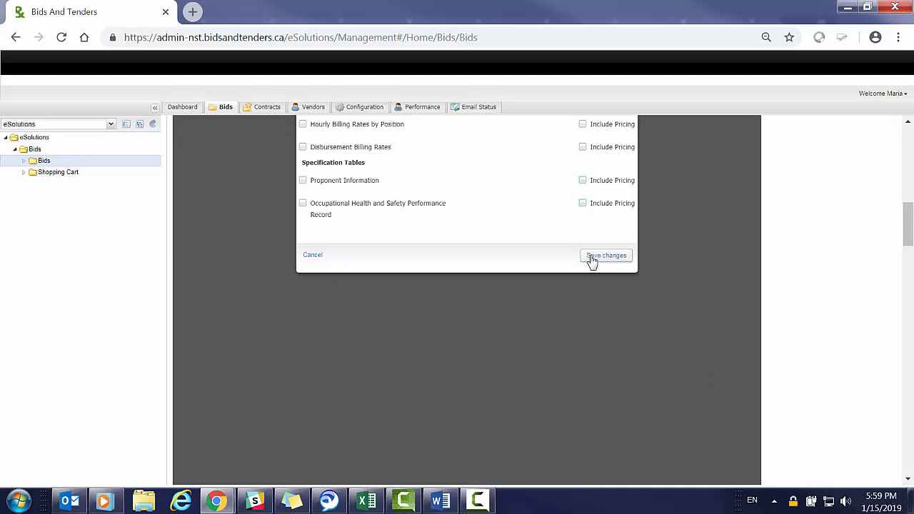
# Add a Project Team section with a weight of 35 to the Technical Evaluation requirements.
pyautogui.scroll(6, 540, 361)
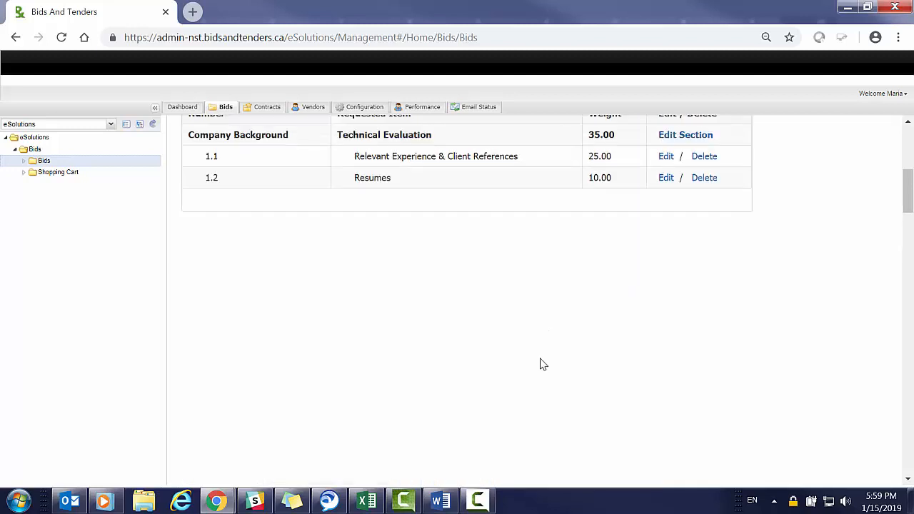
pyautogui.click(262, 241)
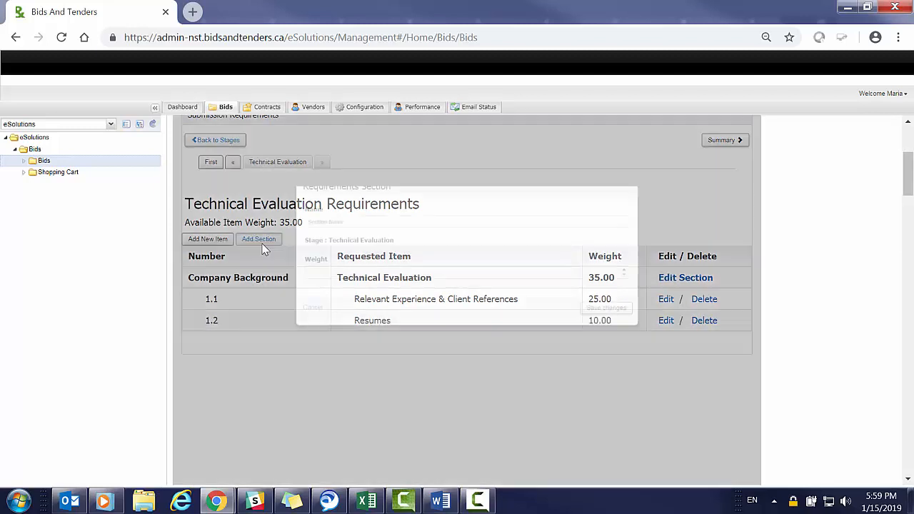
pyautogui.click(363, 250)
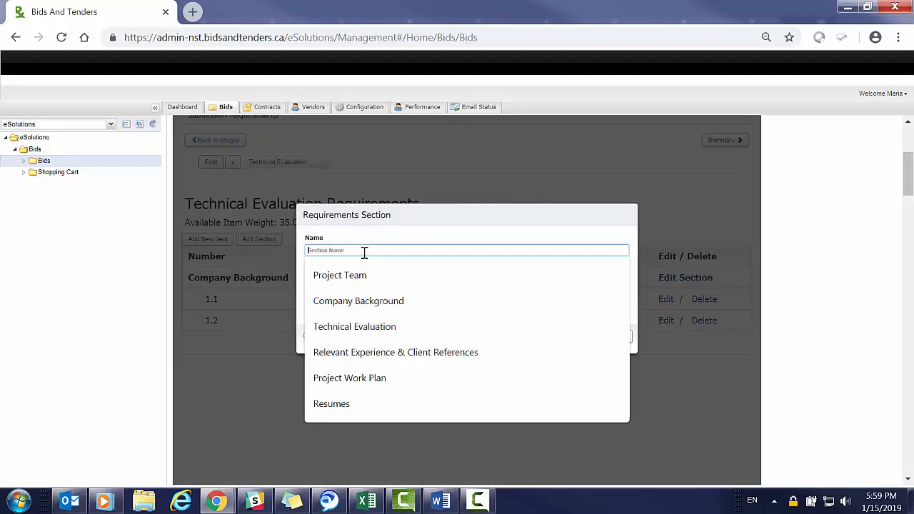
pyautogui.click(352, 278)
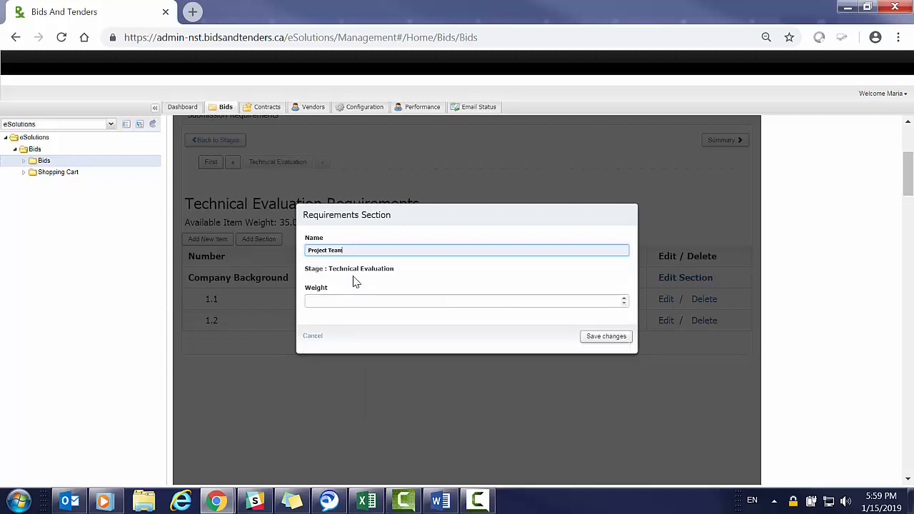
pyautogui.click(351, 299)
pyautogui.write('35')
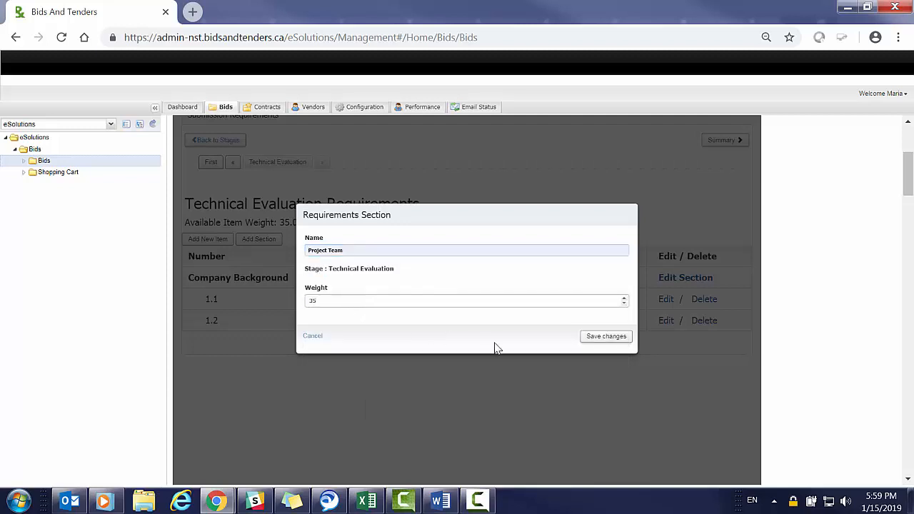
pyautogui.click(621, 339)
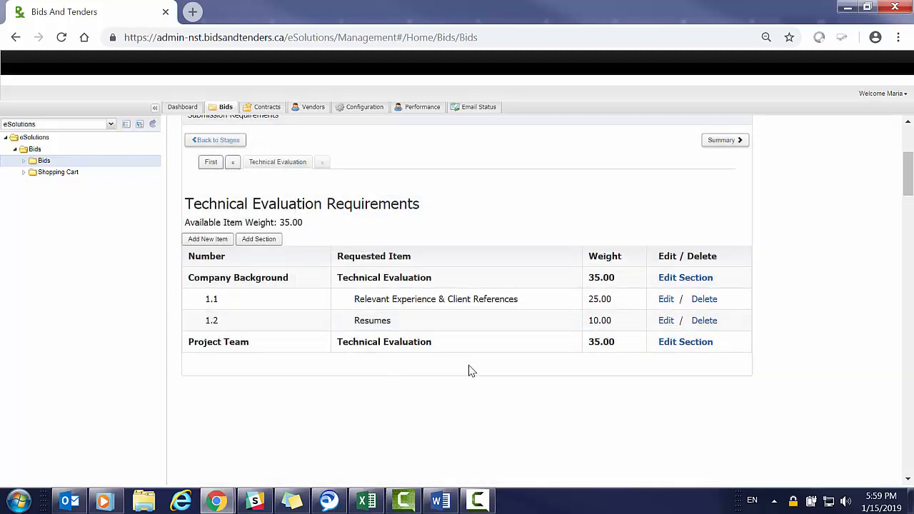
# Create a Technical Evaluation submission requirement numbered 2.1 and named Project Work Plan.
pyautogui.click(216, 239)
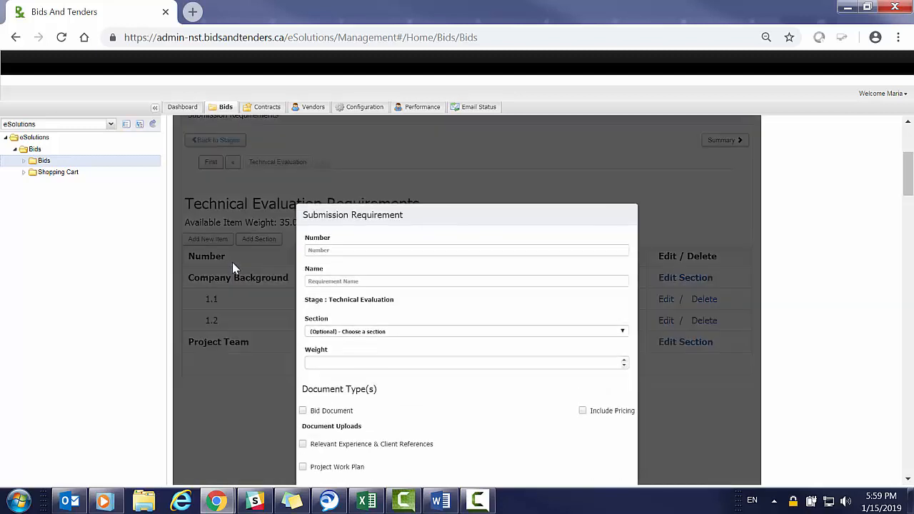
pyautogui.click(330, 248)
pyautogui.write('2.1')
pyautogui.press('Tab')
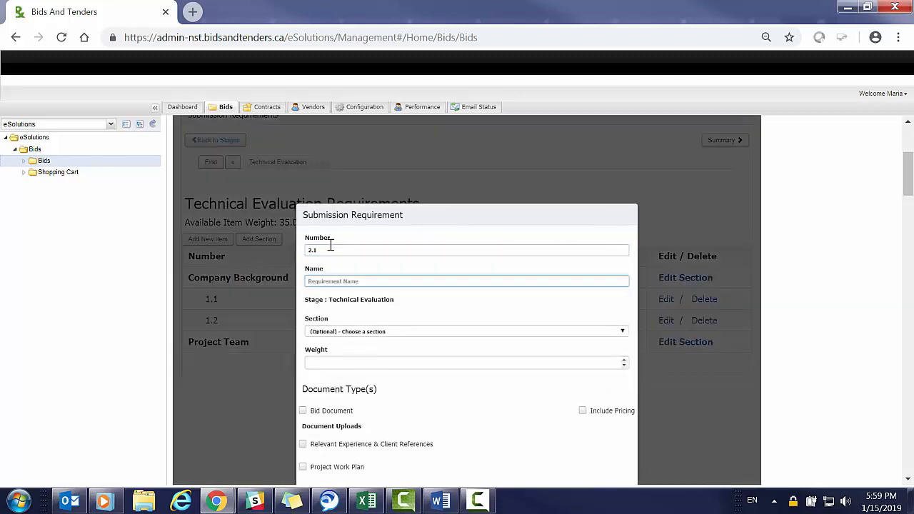
pyautogui.write('Project Work Plan')
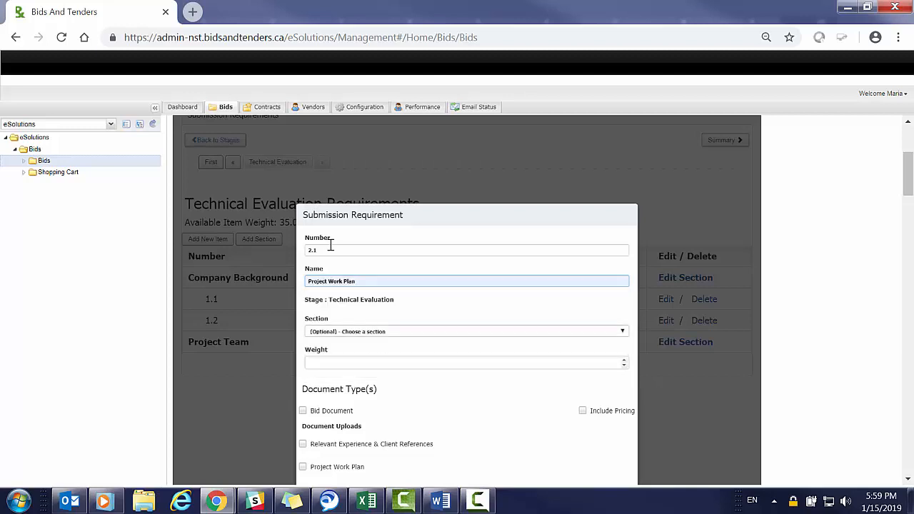
# Assign requirement 2.1 to the Project Team section and set its weight to 15.
pyautogui.press('Tab')
pyautogui.press('Down')
pyautogui.press('Down')
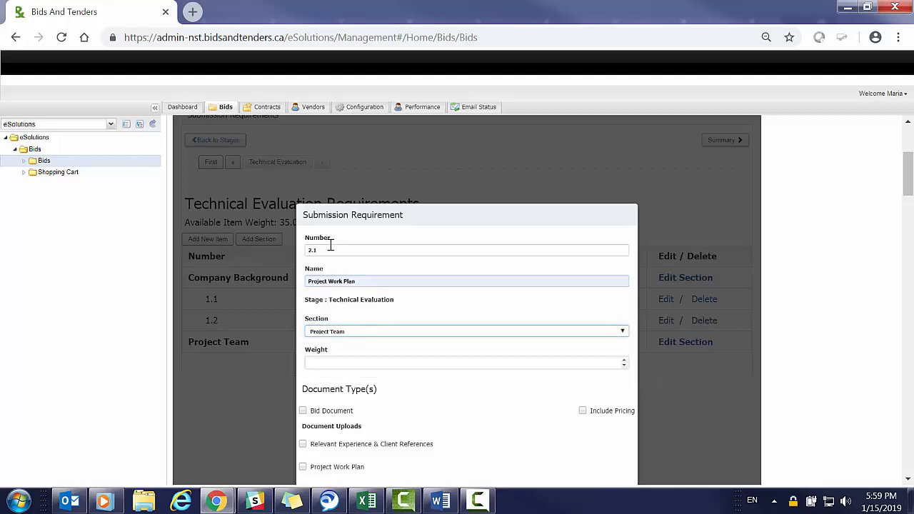
pyautogui.click(624, 332)
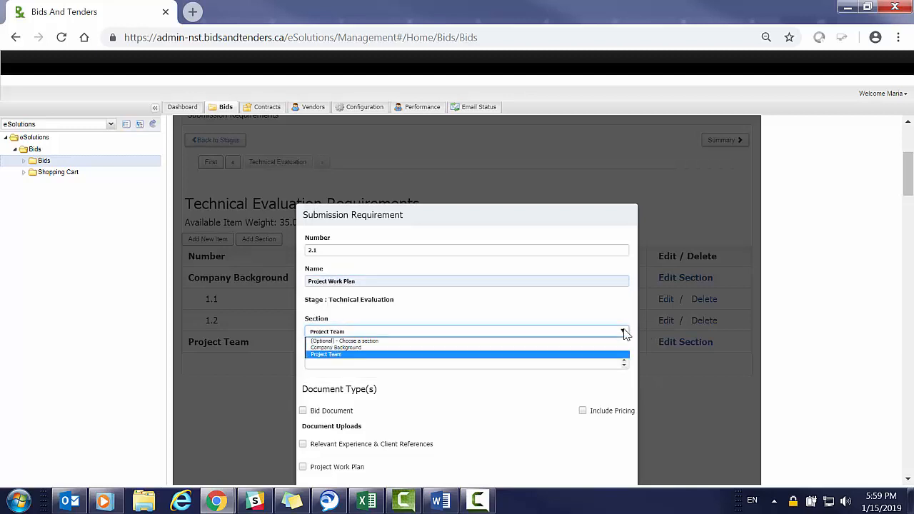
pyautogui.click(624, 332)
pyautogui.click(544, 365)
pyautogui.write('15')
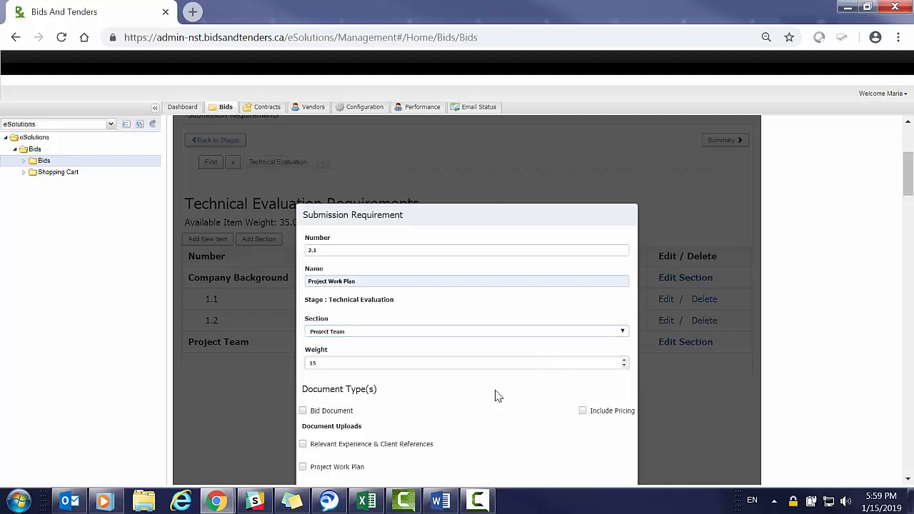
# Link the Project Work Plan upload to requirement 2.1, exclude pricing from both specification tables, and save it.
pyautogui.scroll(-2, 498, 395)
pyautogui.click(303, 325)
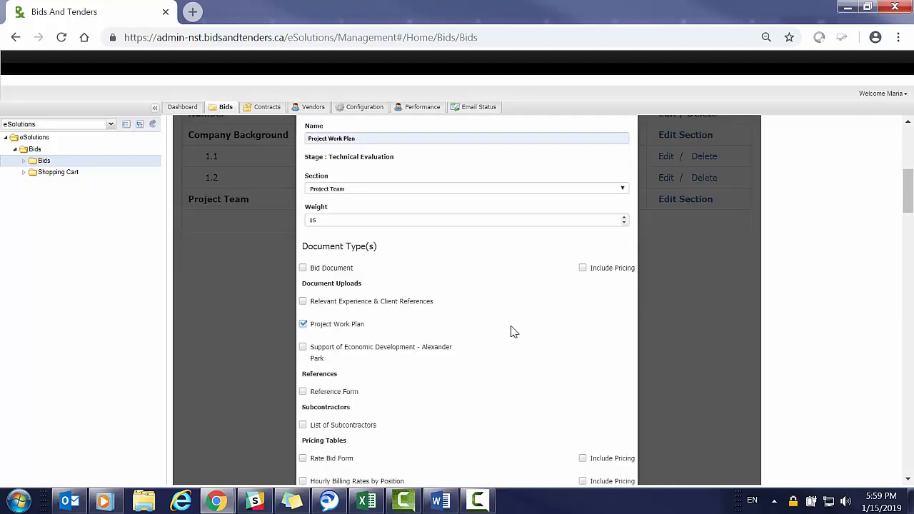
pyautogui.scroll(-4, 512, 331)
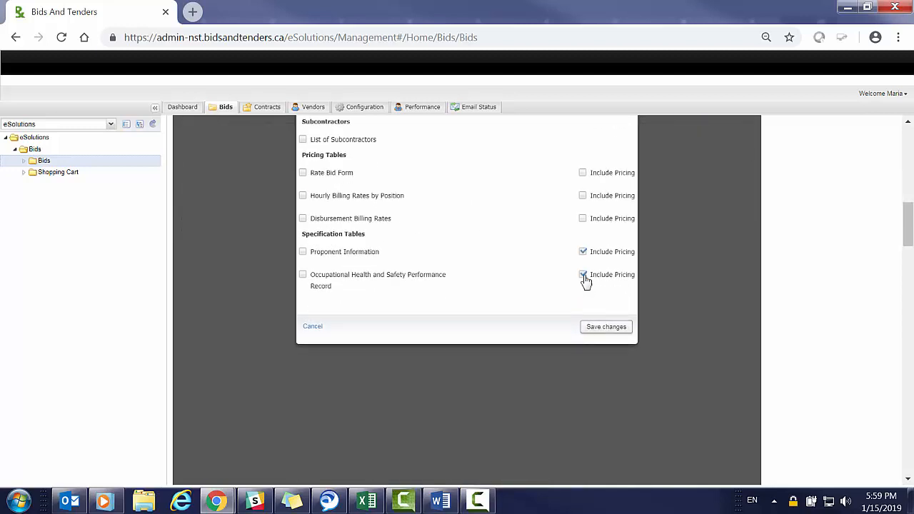
pyautogui.click(582, 252)
pyautogui.click(583, 275)
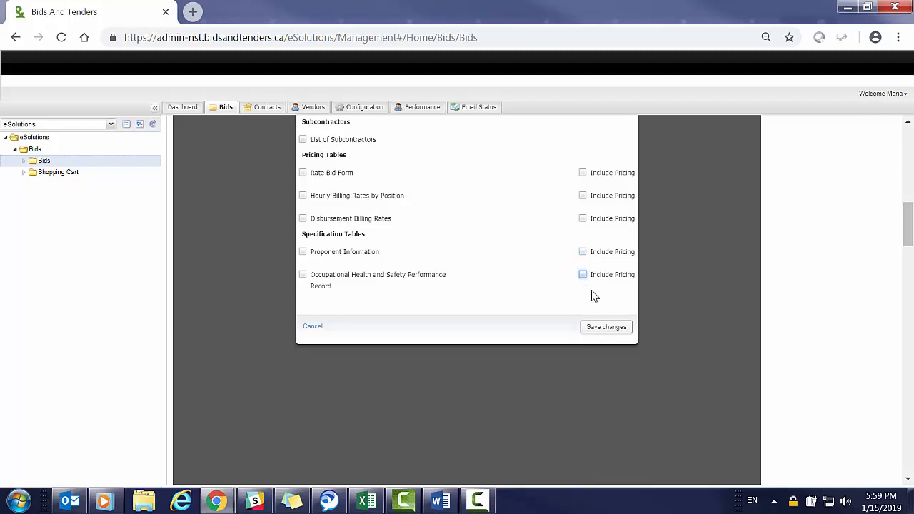
pyautogui.click(600, 329)
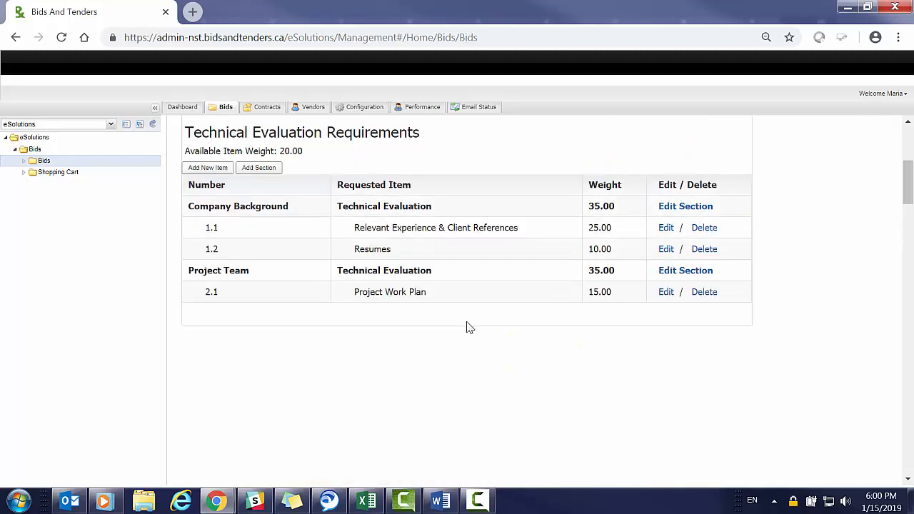
# Create a Technical Evaluation submission requirement numbered 2.2 and named List of Subcontractors.
pyautogui.scroll(1, 429, 300)
pyautogui.click(218, 239)
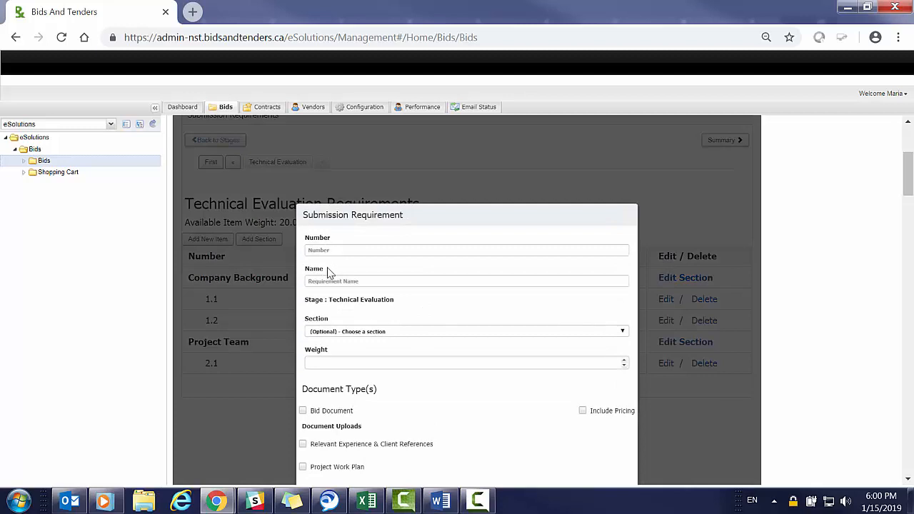
pyautogui.click(326, 250)
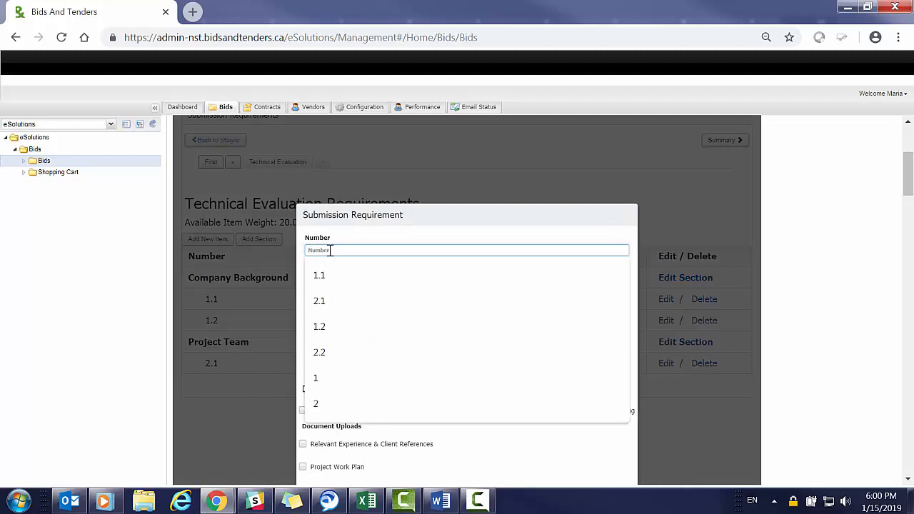
pyautogui.write('2.2')
pyautogui.press('Tab')
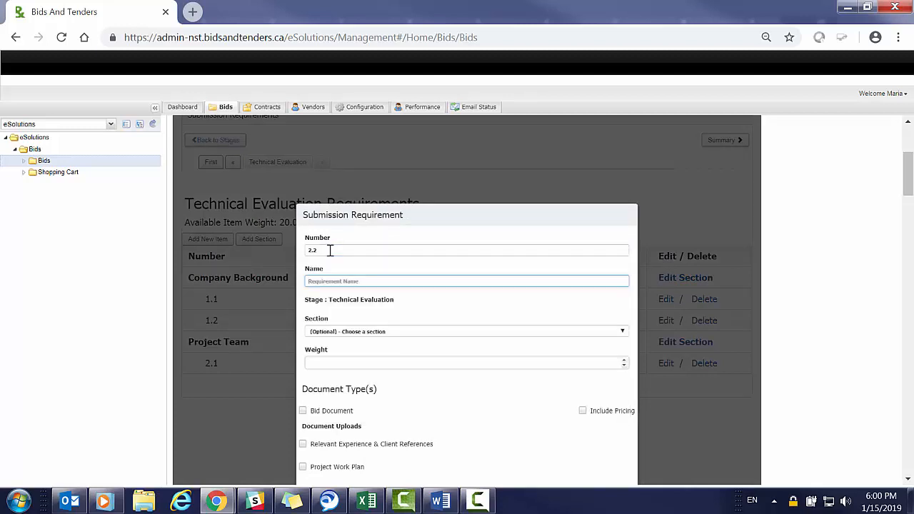
pyautogui.write('li')
pyautogui.press('Down')
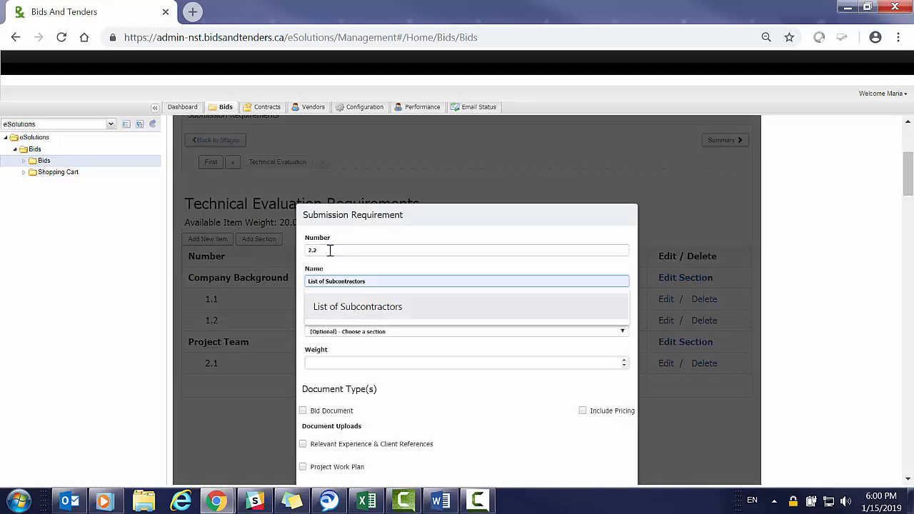
# Assign requirement 2.2 to the Project Team section and set its weight to 20.
pyautogui.press('Tab')
pyautogui.press('Down')
pyautogui.press('Down')
pyautogui.press('Tab')
pyautogui.write('20')
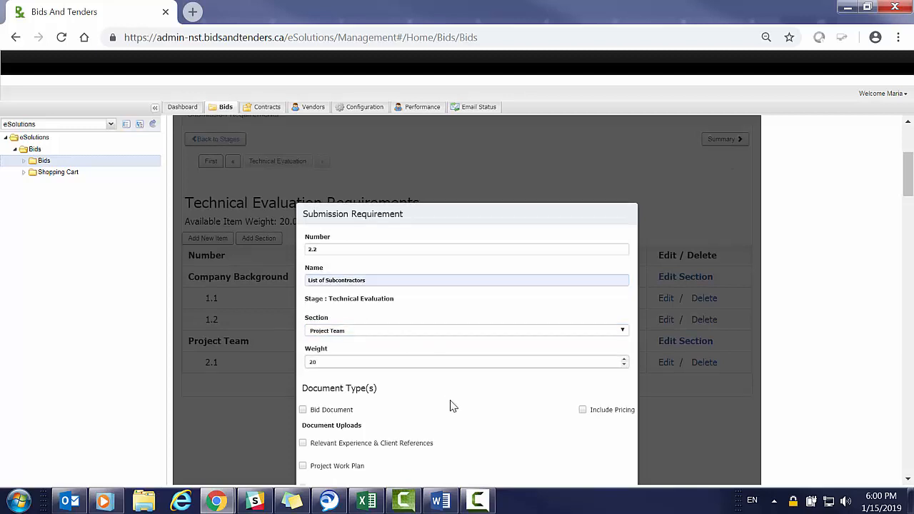
# Link the List of Subcontractors document to requirement 2.2, exclude pricing from both specification tables, and save it.
pyautogui.scroll(-2, 450, 406)
pyautogui.click(303, 425)
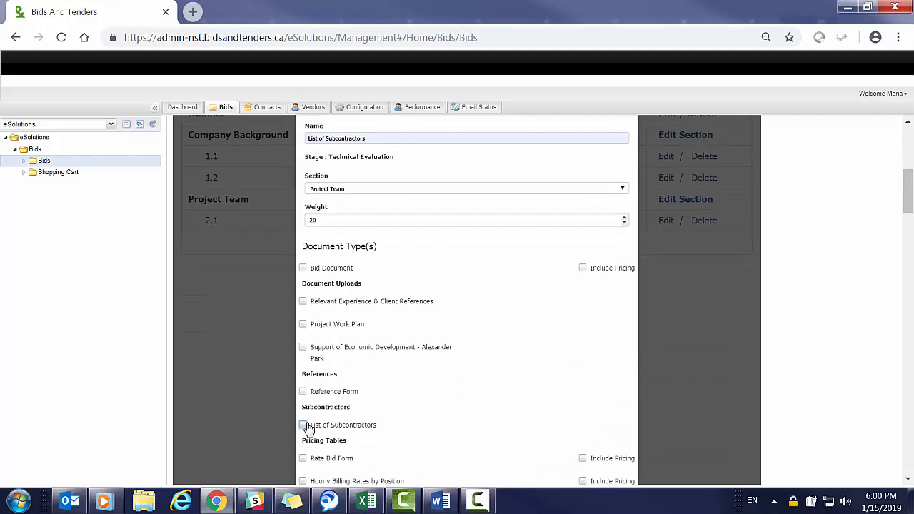
pyautogui.scroll(-4, 480, 377)
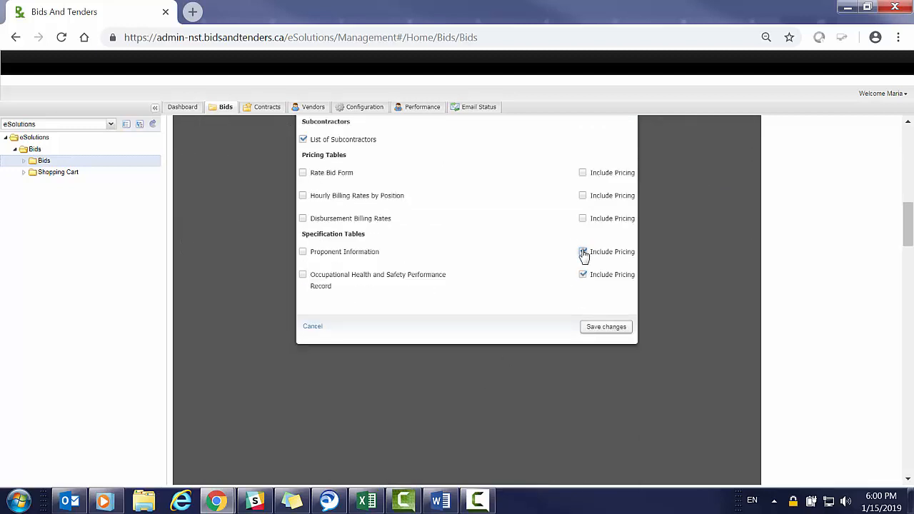
pyautogui.click(584, 275)
pyautogui.click(605, 327)
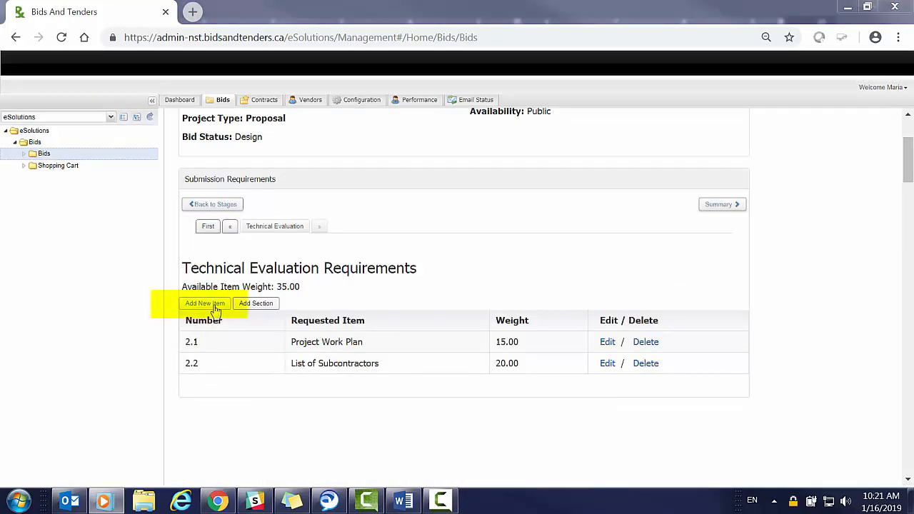
# Create a Technical Evaluation submission requirement numbered 1.1 and named Company Background.
pyautogui.click(215, 309)
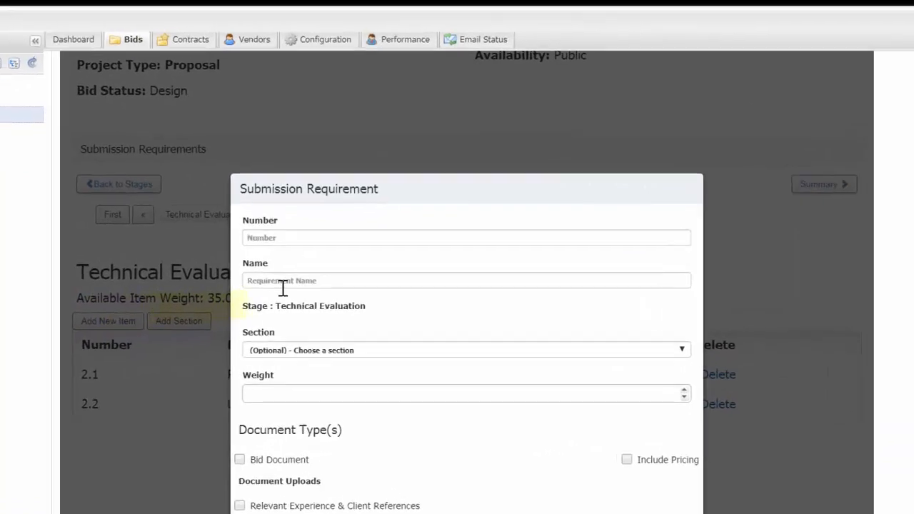
pyautogui.click(327, 238)
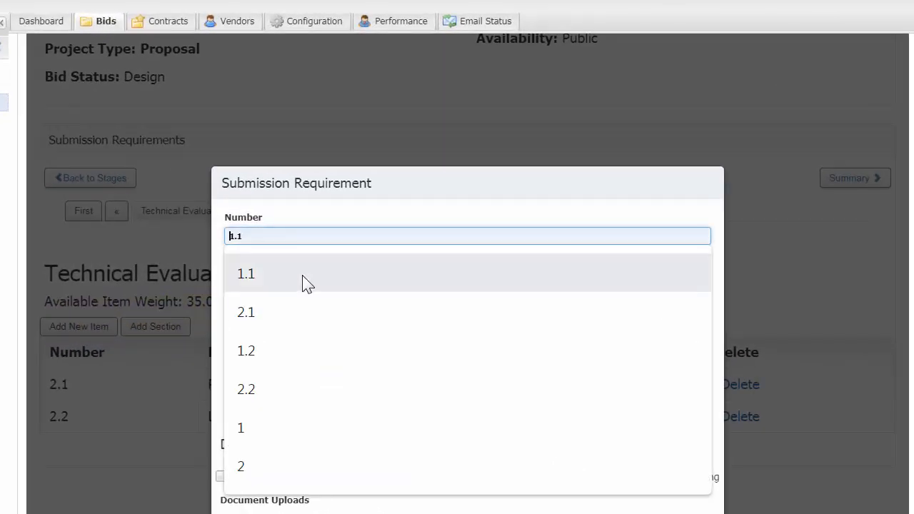
pyautogui.click(318, 281)
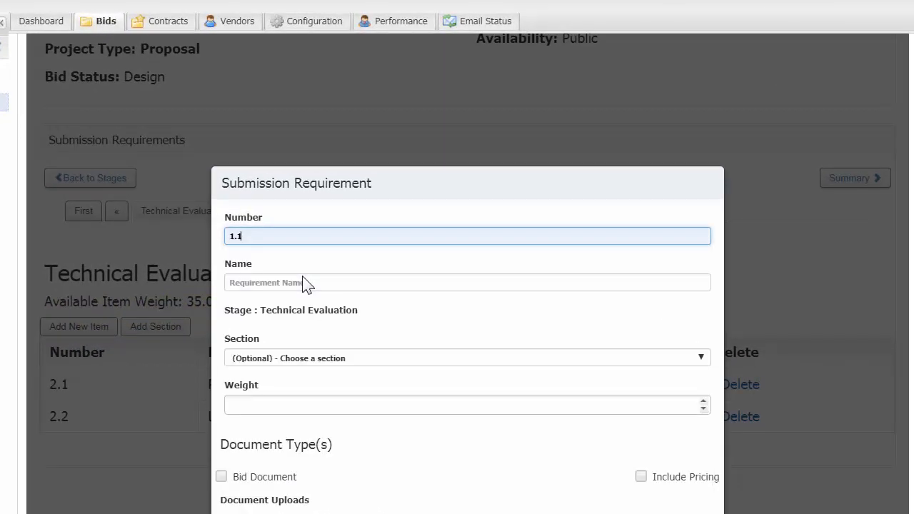
pyautogui.click(342, 283)
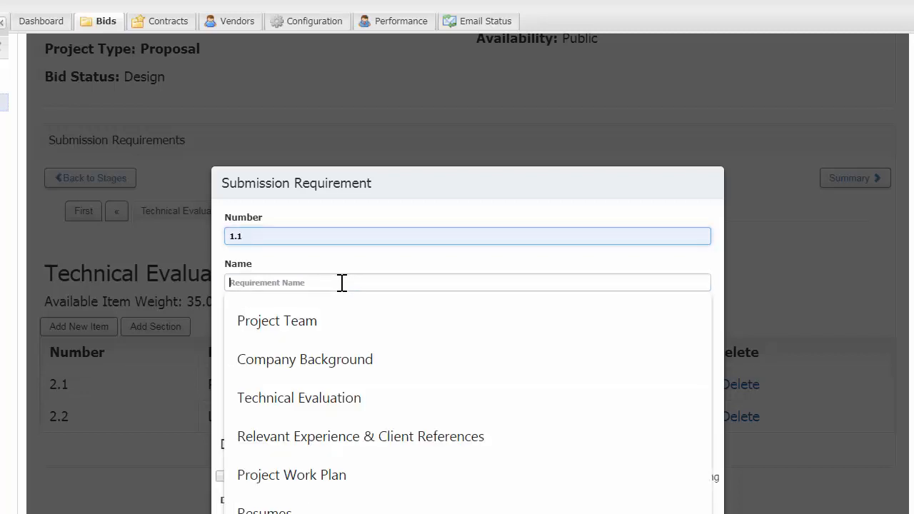
pyautogui.click(339, 361)
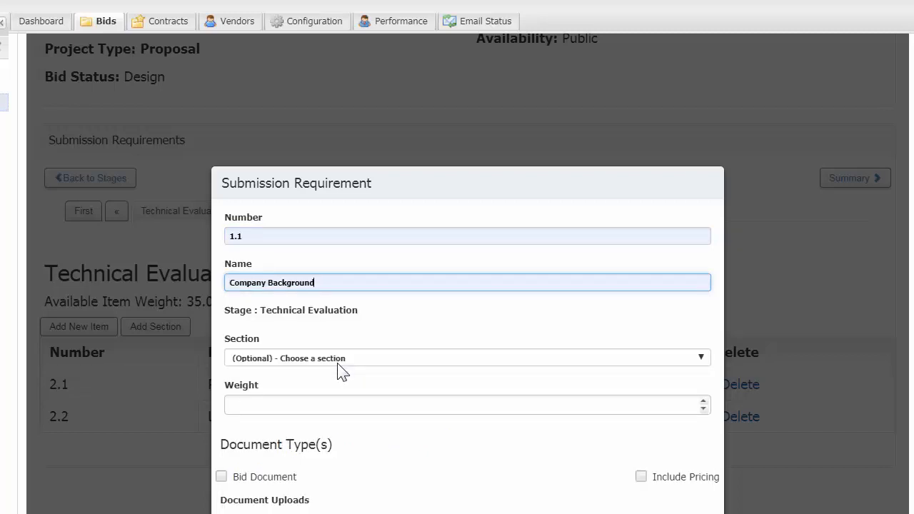
# Set the weight of requirement 1.1 to 25.
pyautogui.click(365, 407)
pyautogui.write('0')
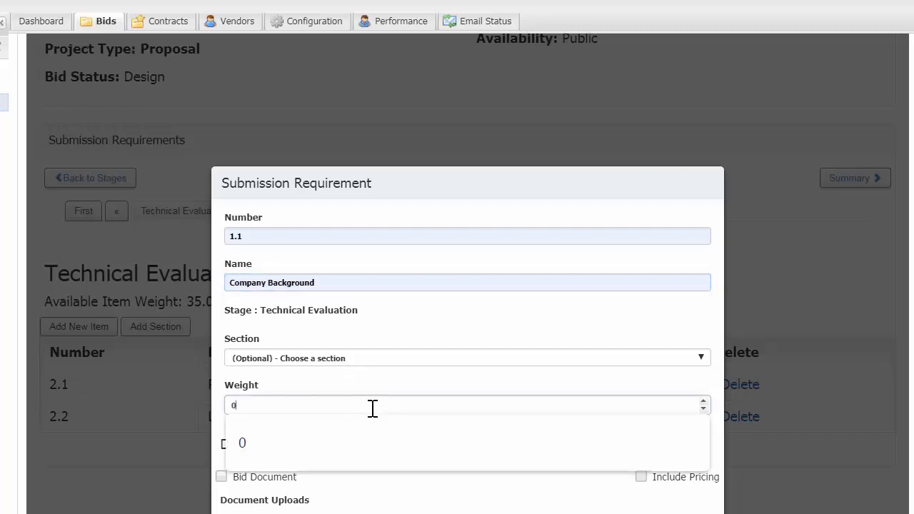
pyautogui.press('BackSpace')
pyautogui.write('25')
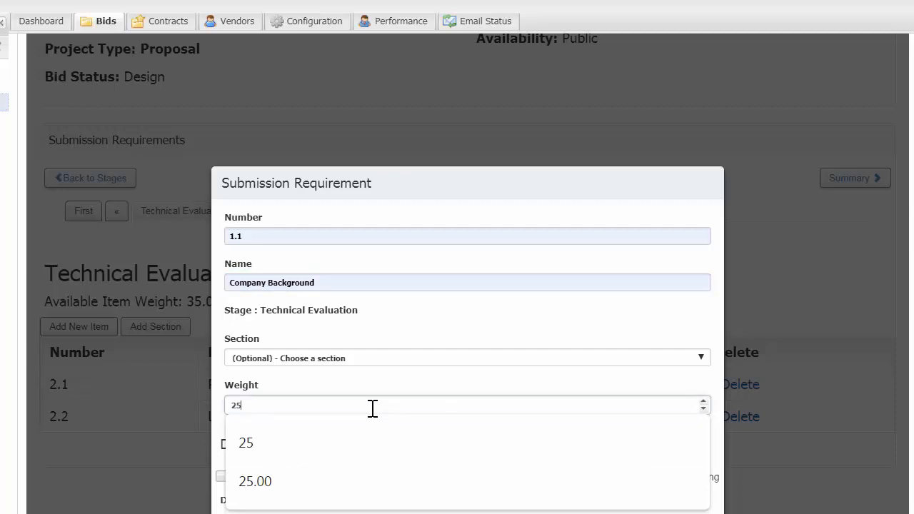
pyautogui.click(372, 445)
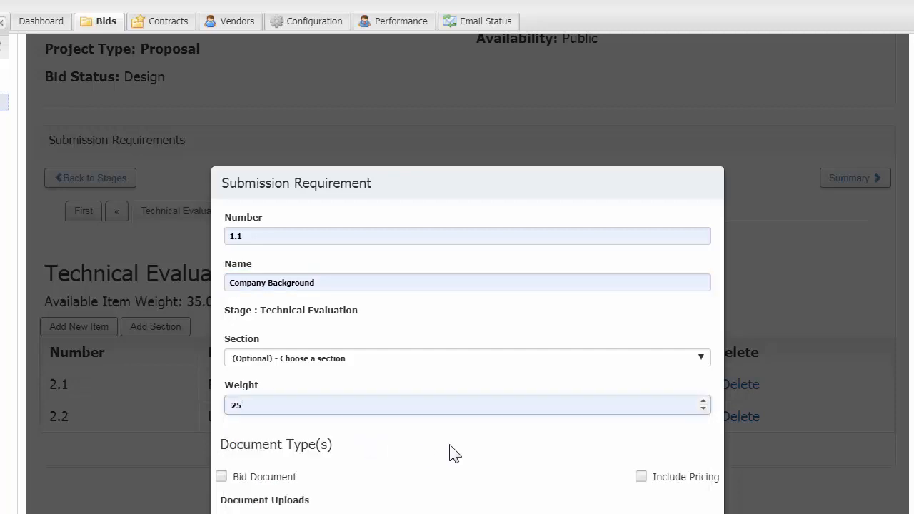
# Link the Relevant Experience & Client References upload and the Reference Form to requirement 1.1.
pyautogui.scroll(-3, 468, 286)
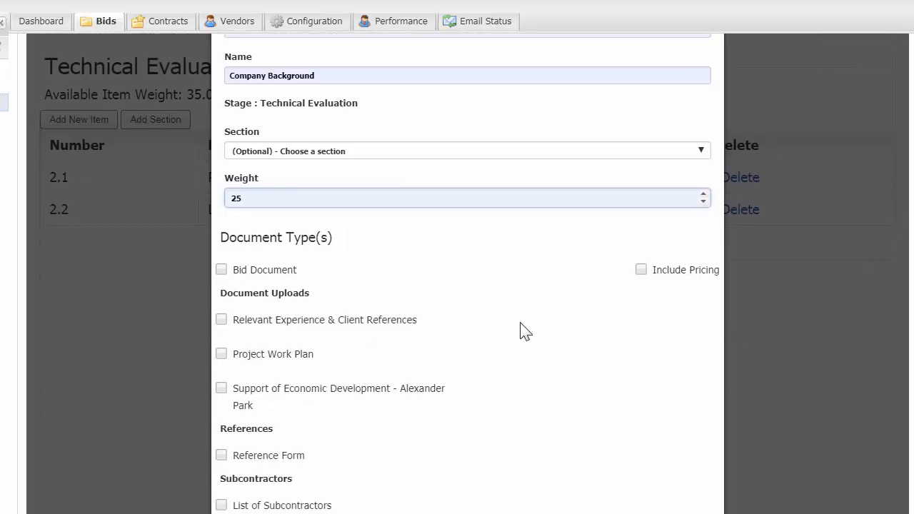
pyautogui.click(320, 322)
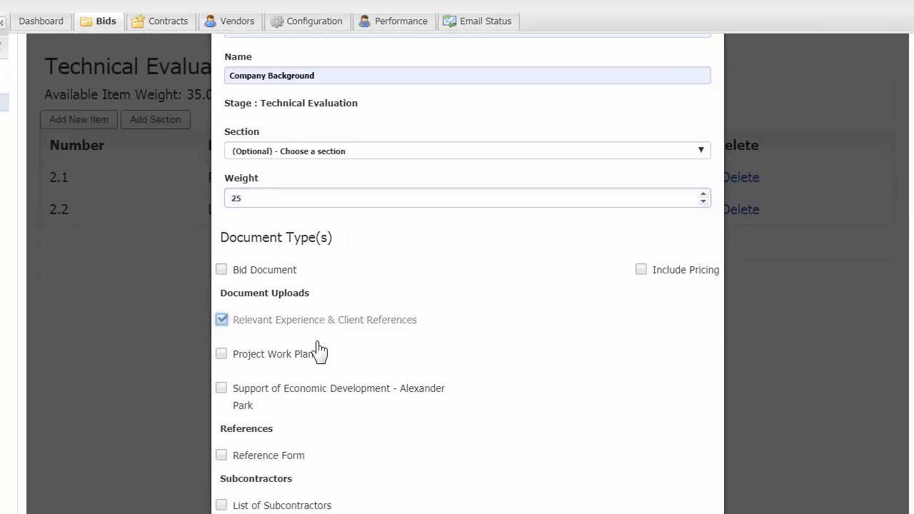
pyautogui.click(223, 456)
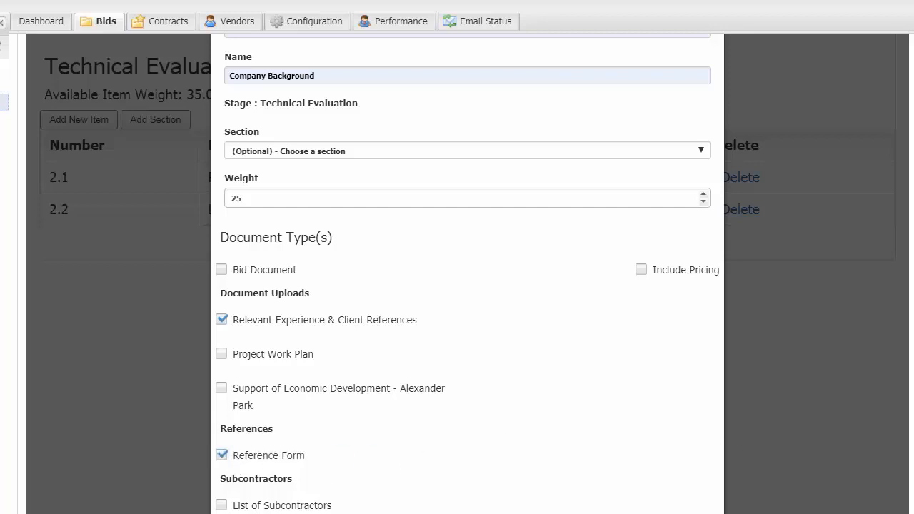
pyautogui.scroll(-2, 468, 271)
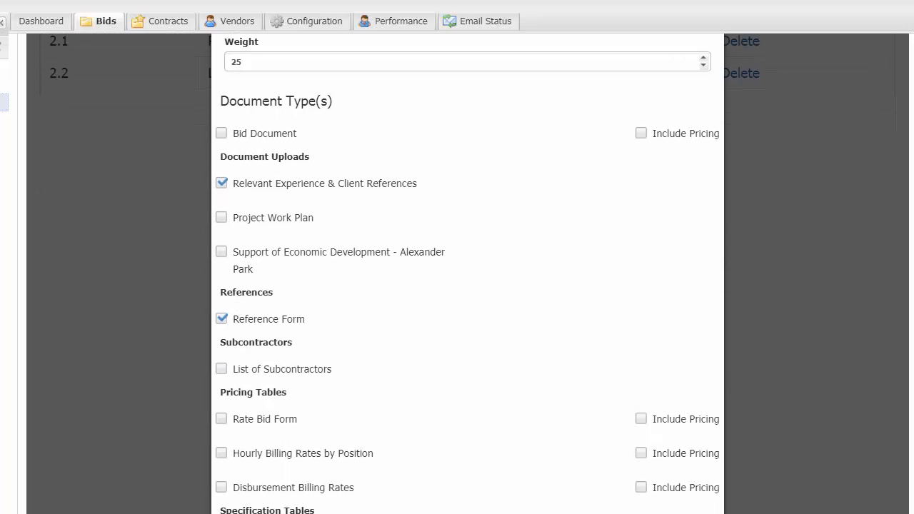
pyautogui.scroll(1, 468, 271)
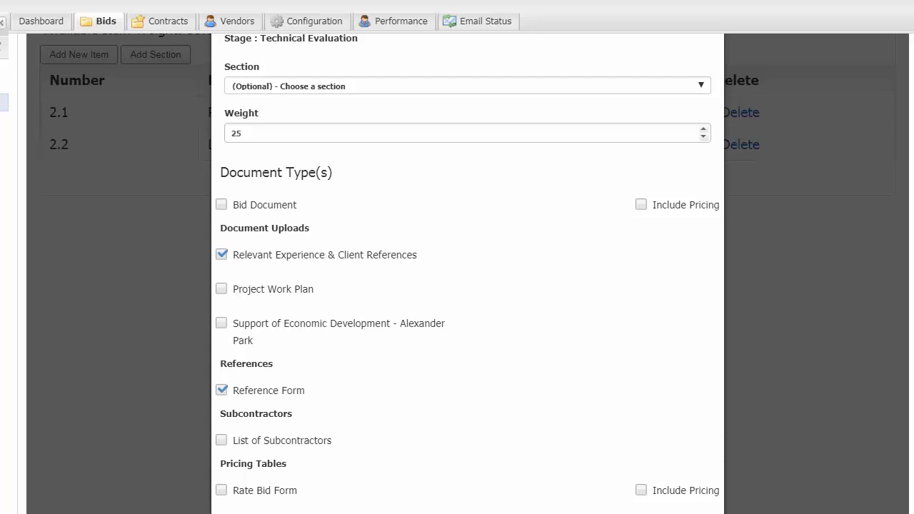
# Exclude pricing from the Proponent Information and Occupational Health and Safety Performance Record tables, and save requirement 1.1.
pyautogui.scroll(-4, 800, 286)
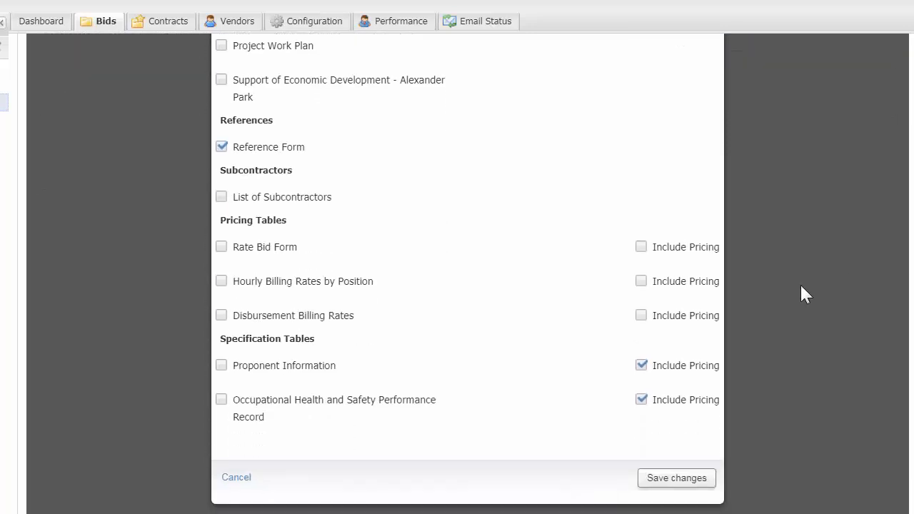
pyautogui.click(684, 367)
pyautogui.click(675, 408)
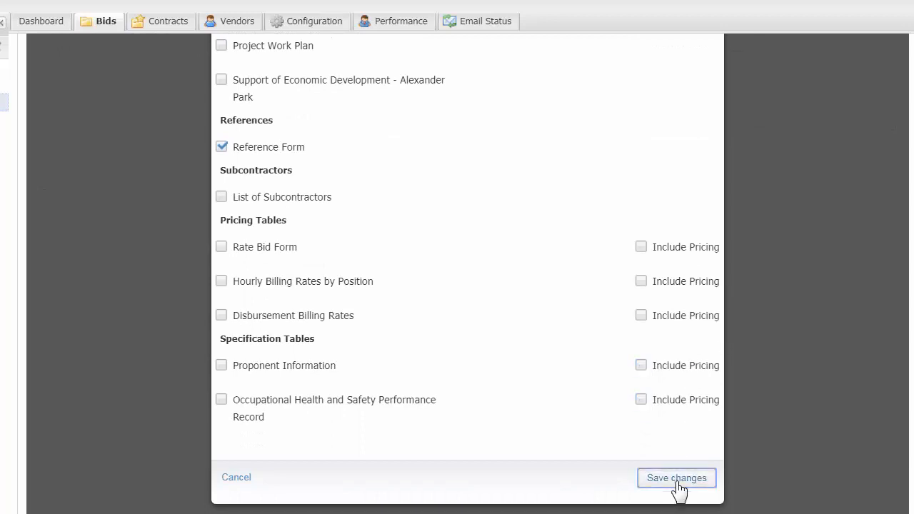
pyautogui.click(675, 479)
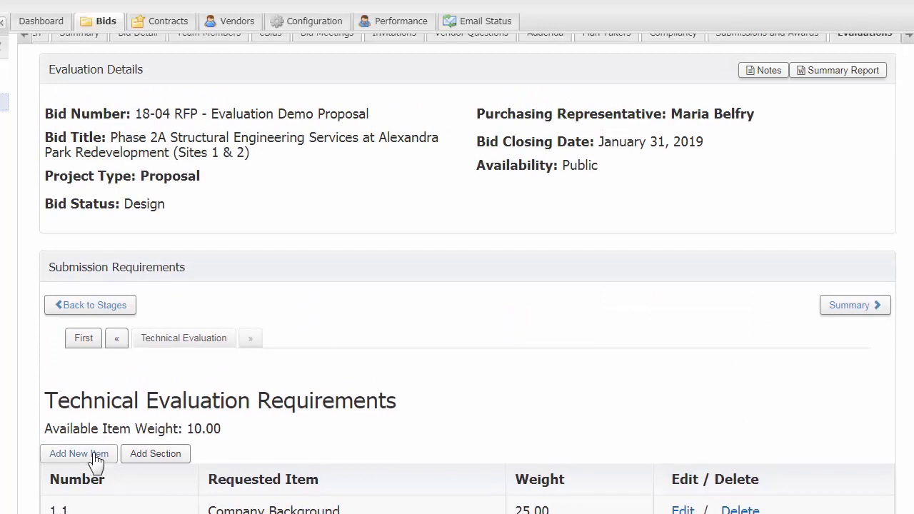
# Create a Technical Evaluation submission requirement numbered 1.2 and named Resumes.
pyautogui.click(95, 456)
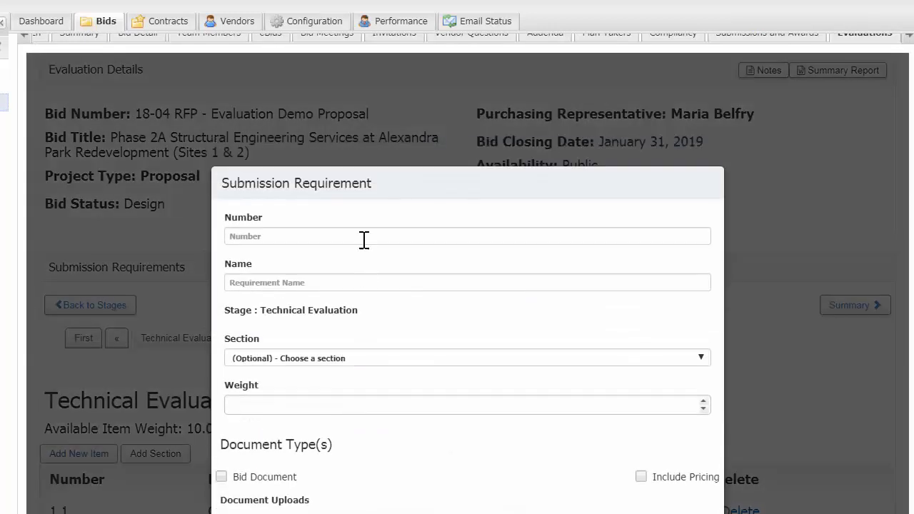
pyautogui.click(364, 234)
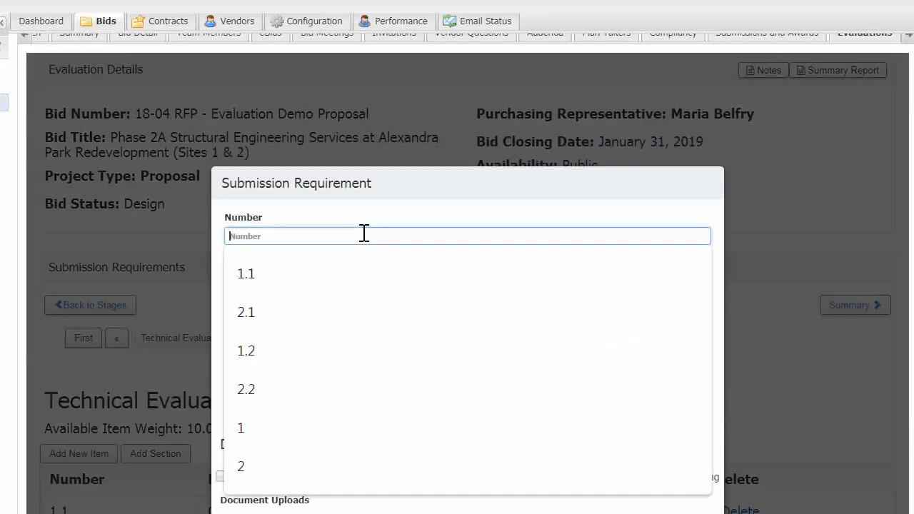
pyautogui.click(361, 353)
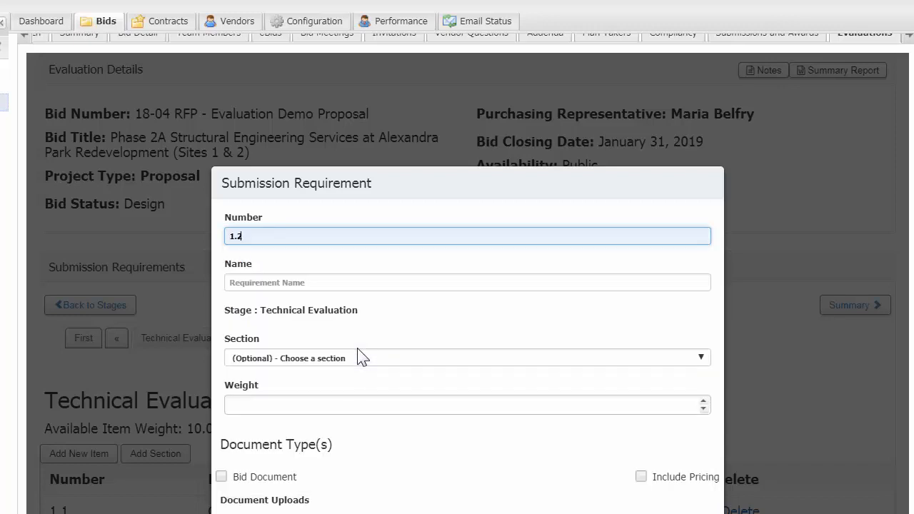
pyautogui.click(364, 285)
pyautogui.press('Down')
pyautogui.press('Down')
pyautogui.press('Down')
pyautogui.press('Down')
pyautogui.press('Down')
pyautogui.press('Down')
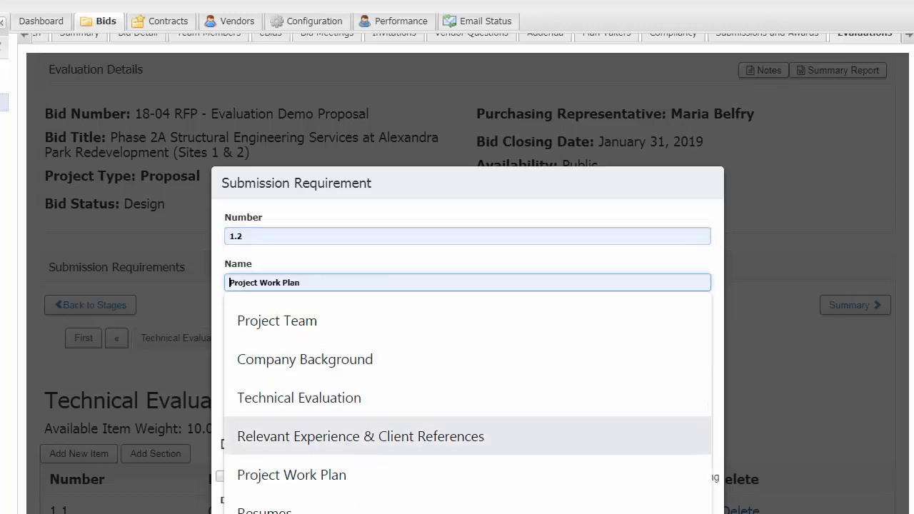
pyautogui.press('Return')
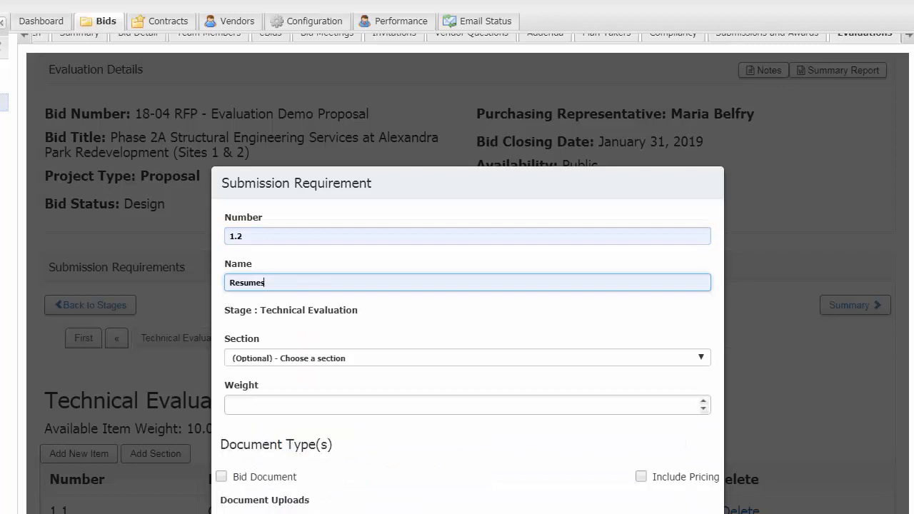
# Set requirement 1.2's weight to 10 and link the Relevant Experience & Client References upload and the Reference Form to it.
pyautogui.click(354, 398)
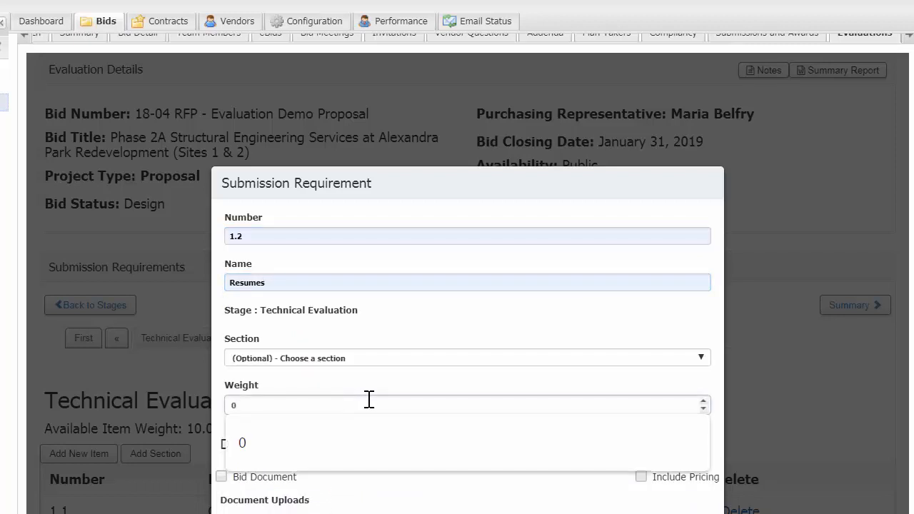
pyautogui.write('10')
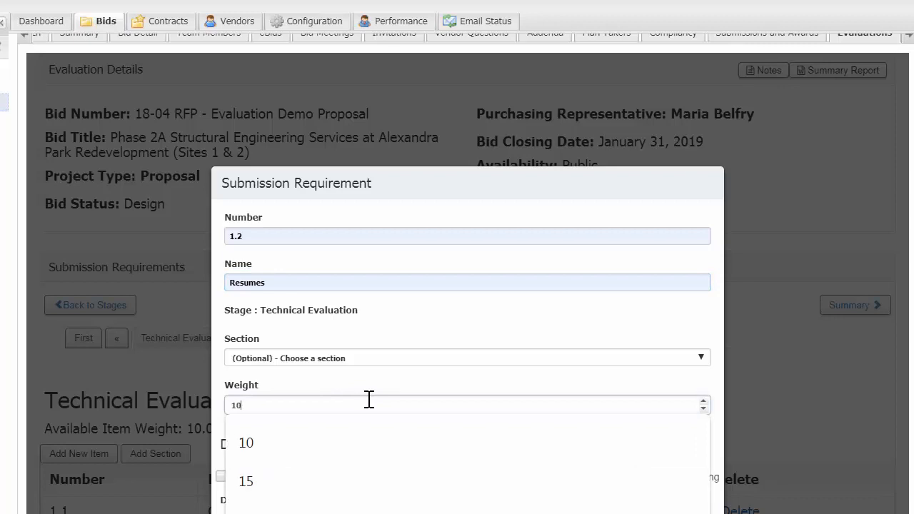
pyautogui.click(370, 443)
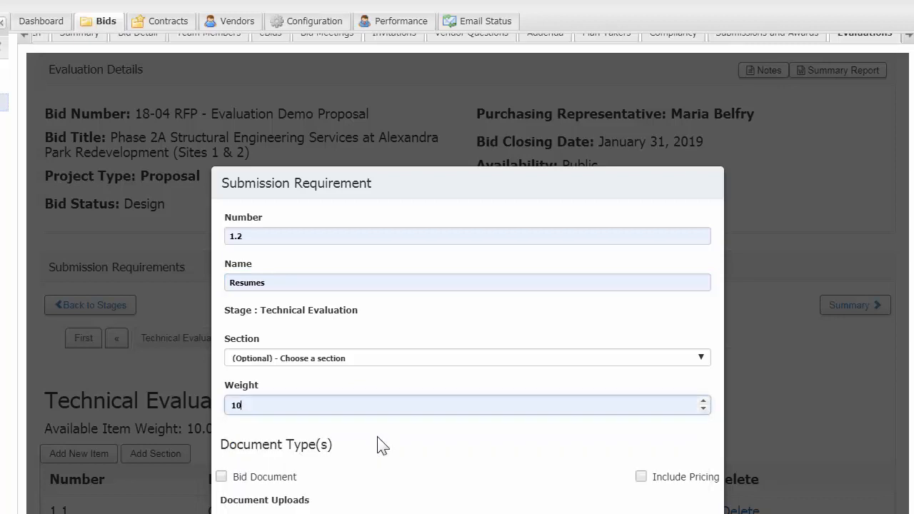
pyautogui.scroll(-3, 443, 469)
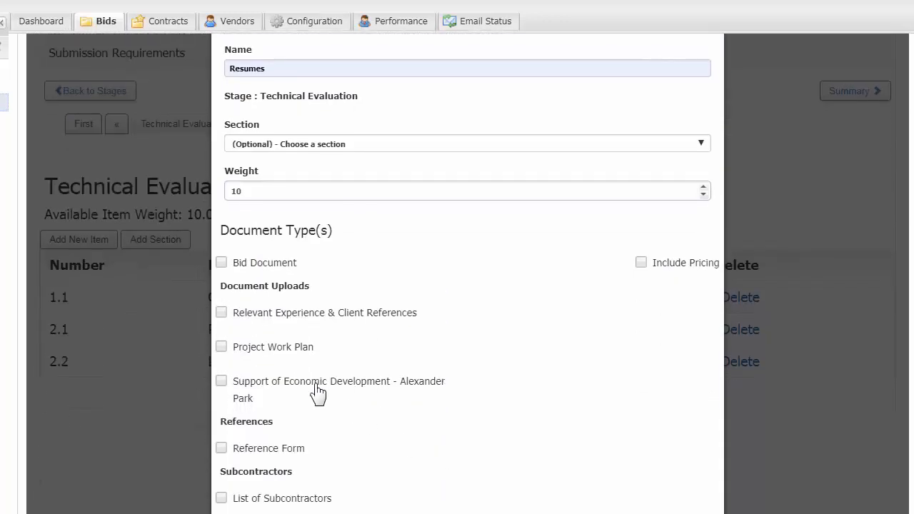
pyautogui.click(222, 313)
pyautogui.click(222, 448)
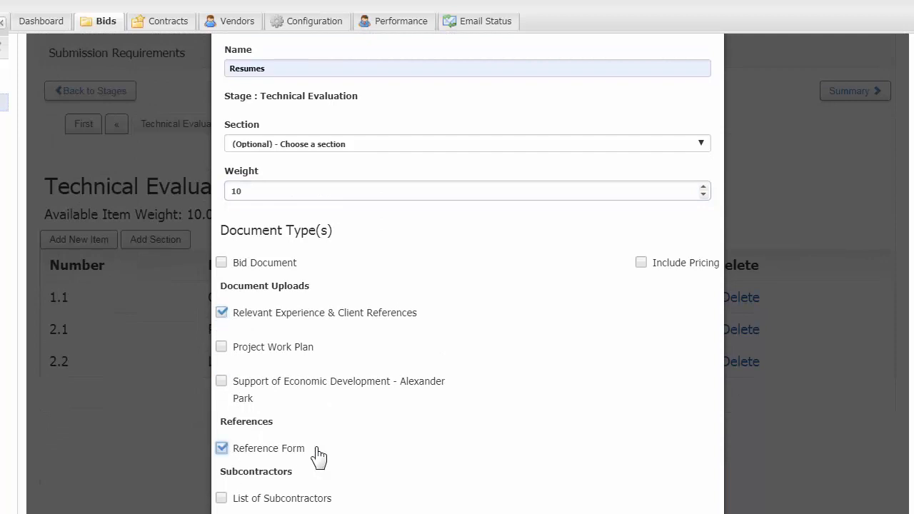
# Exclude pricing from the Proponent Information and Occupational Health and Safety Performance Record tables for requirement 1.2.
pyautogui.scroll(-5, 482, 438)
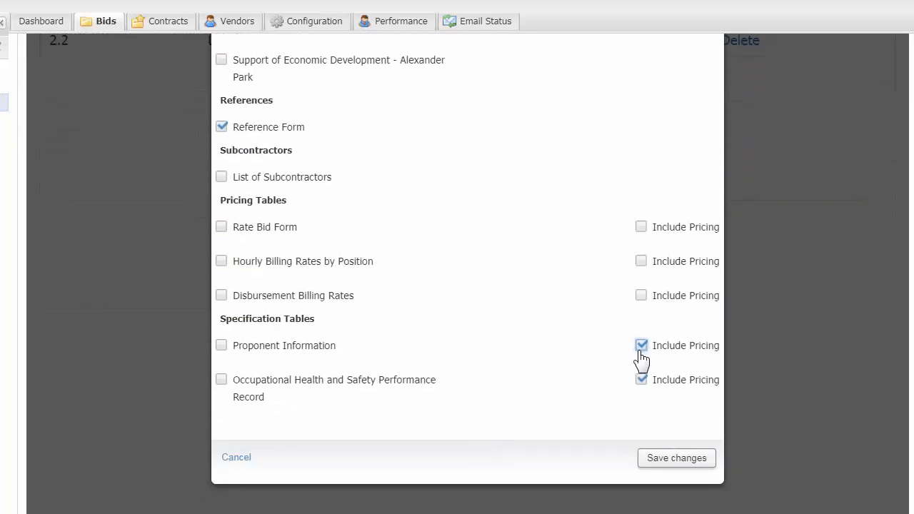
pyautogui.click(641, 345)
pyautogui.click(641, 379)
pyautogui.click(641, 379)
pyautogui.click(641, 379)
pyautogui.scroll(2, 600, 403)
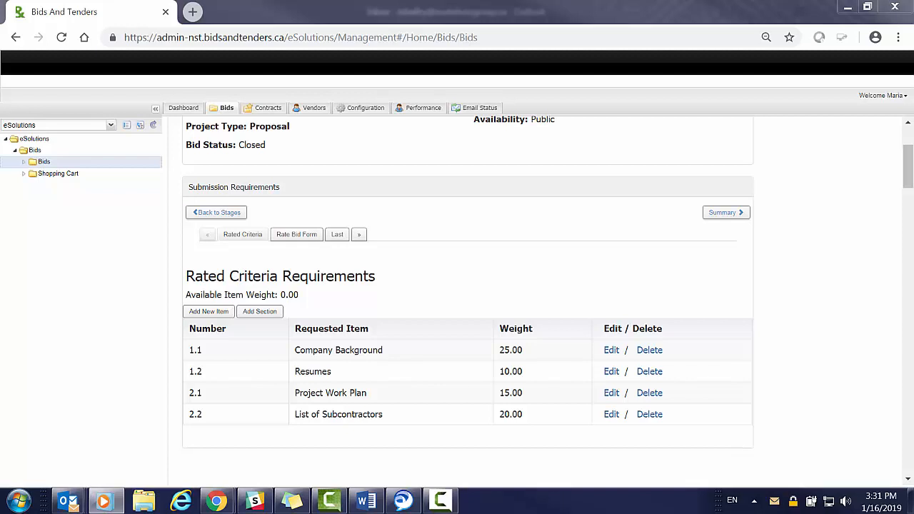
# Review the evaluation summary for the Rated Criteria and Rate Bid Form stages, and complete the evaluation setup.
pyautogui.click(712, 217)
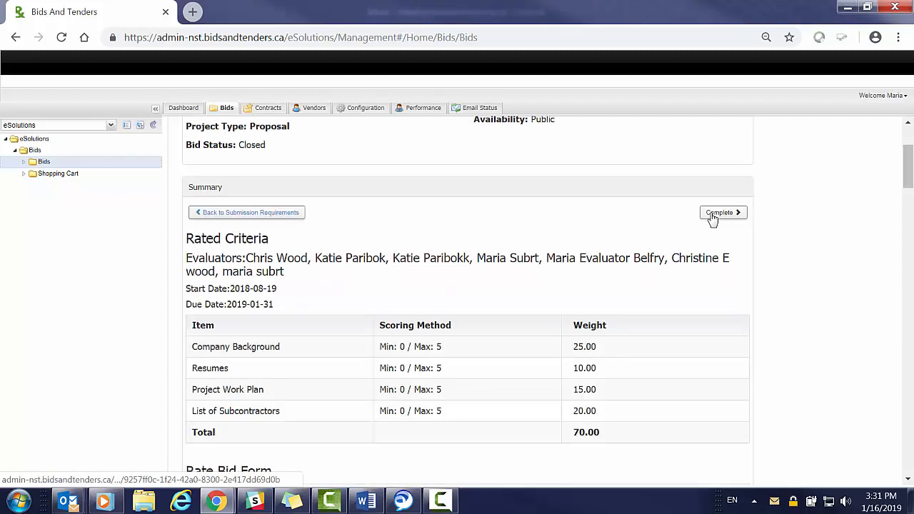
pyautogui.scroll(-2, 595, 228)
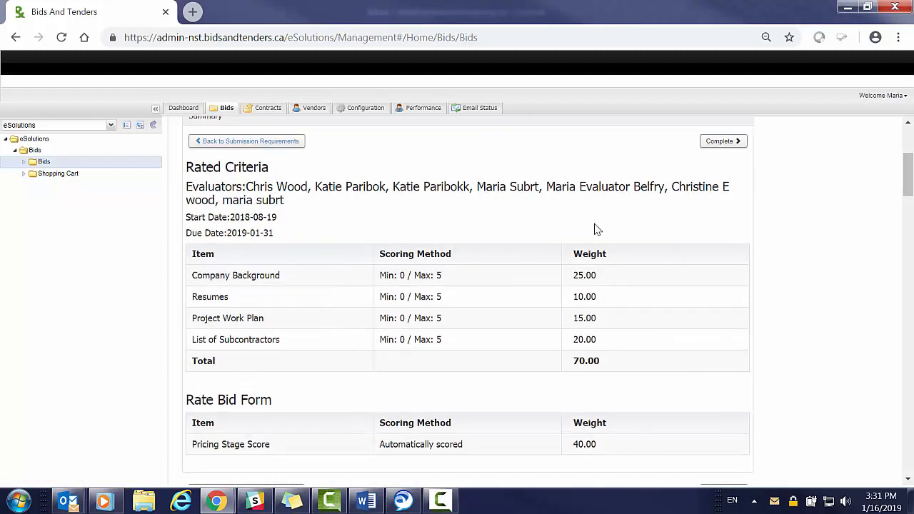
pyautogui.scroll(-1, 596, 228)
pyautogui.scroll(3, 597, 225)
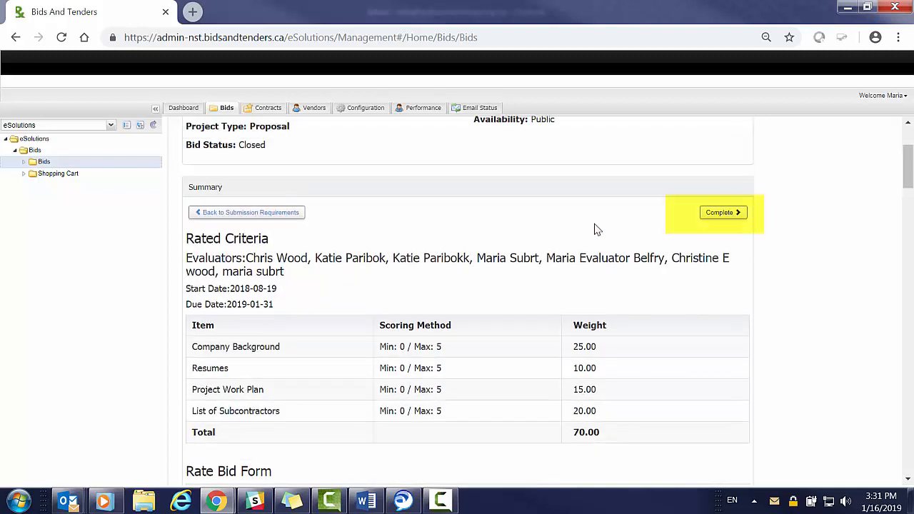
pyautogui.click(717, 217)
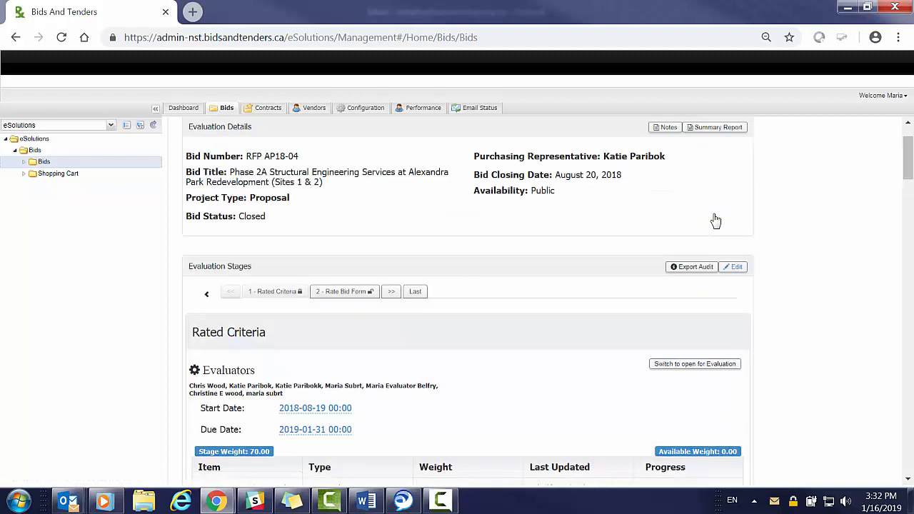
# Switch the Rated Criteria stage to open for evaluation.
pyautogui.scroll(-1, 718, 220)
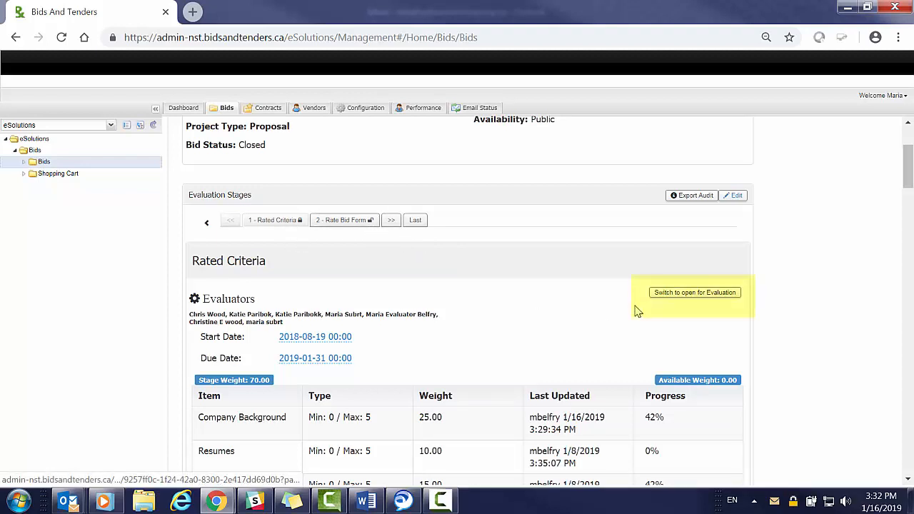
pyautogui.click(698, 293)
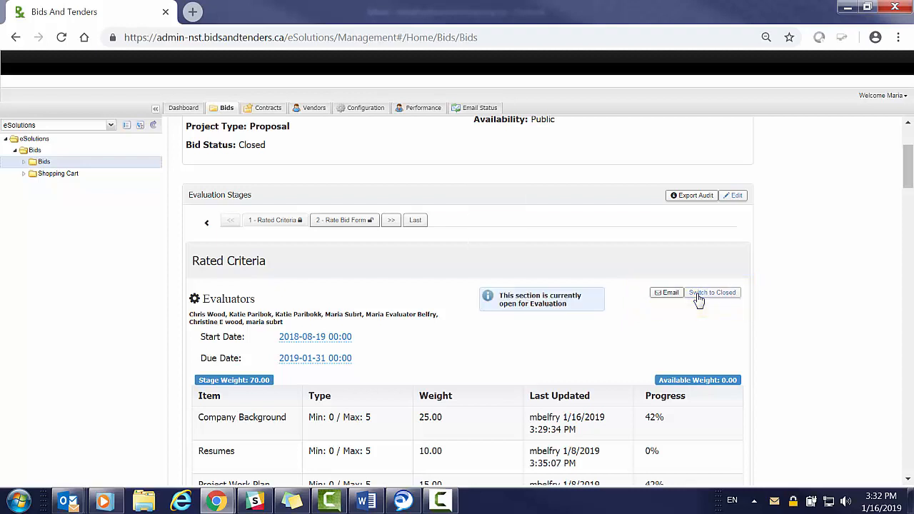
pyautogui.click(284, 223)
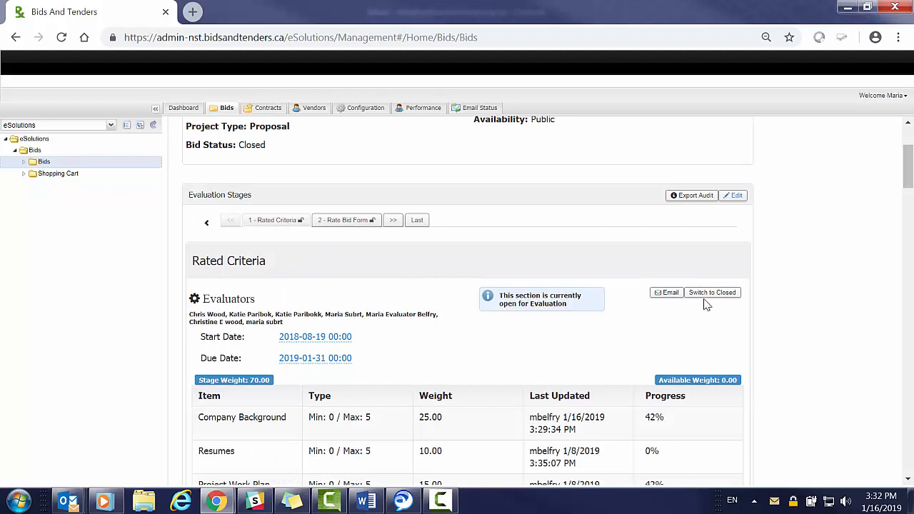
# Switch the Rated Criteria stage to closed and switch it back to open for evaluation.
pyautogui.click(709, 298)
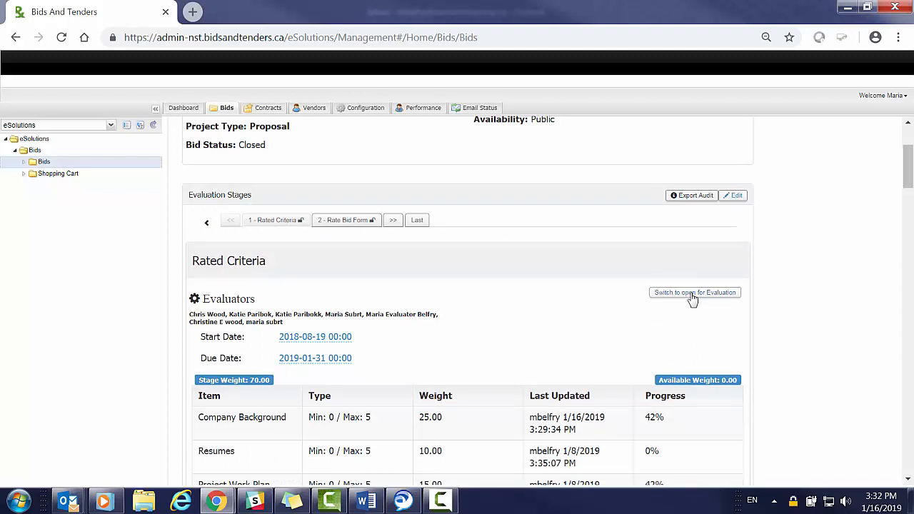
pyautogui.click(691, 297)
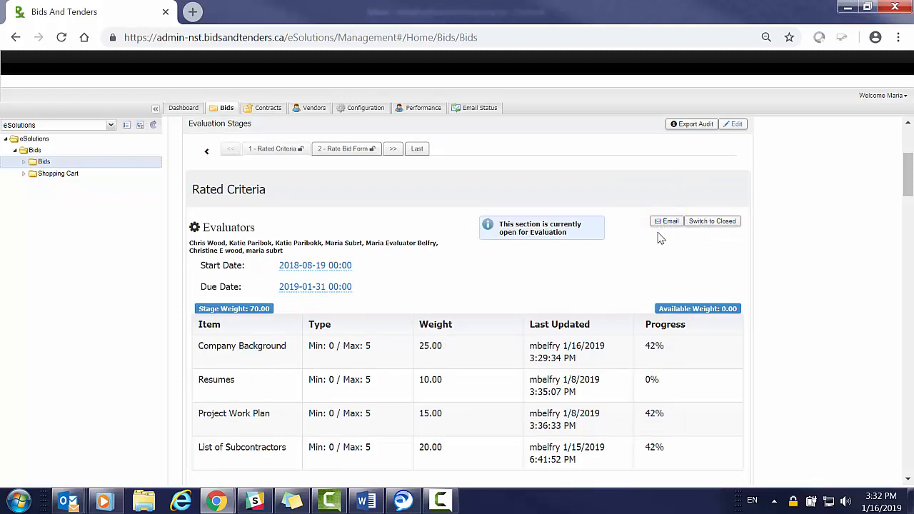
# Review the Rated Criteria submissions and check each evaluator's scoring progress in the Evaluators section.
pyautogui.scroll(-4, 660, 236)
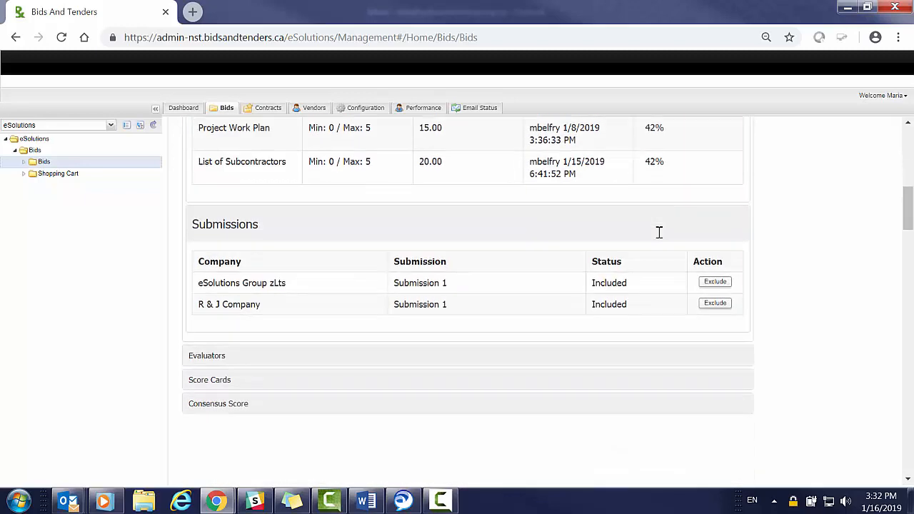
pyautogui.click(202, 357)
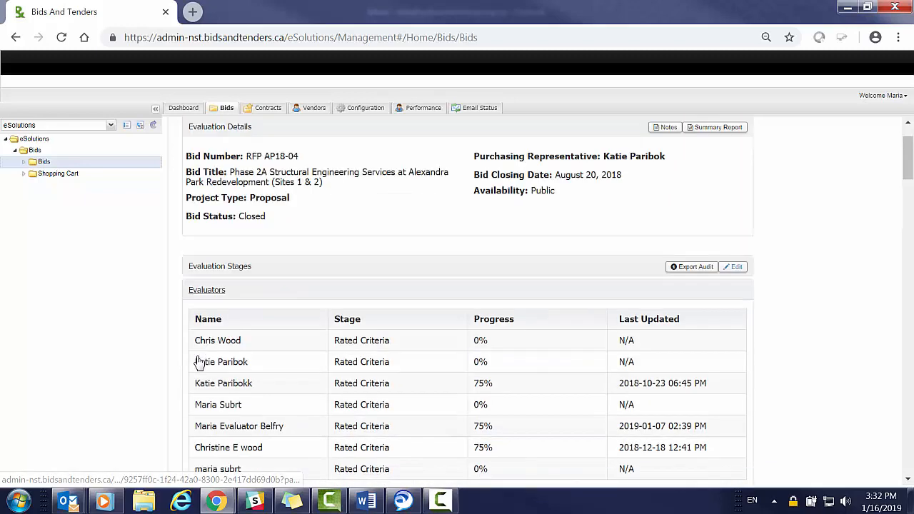
pyautogui.scroll(-1, 201, 362)
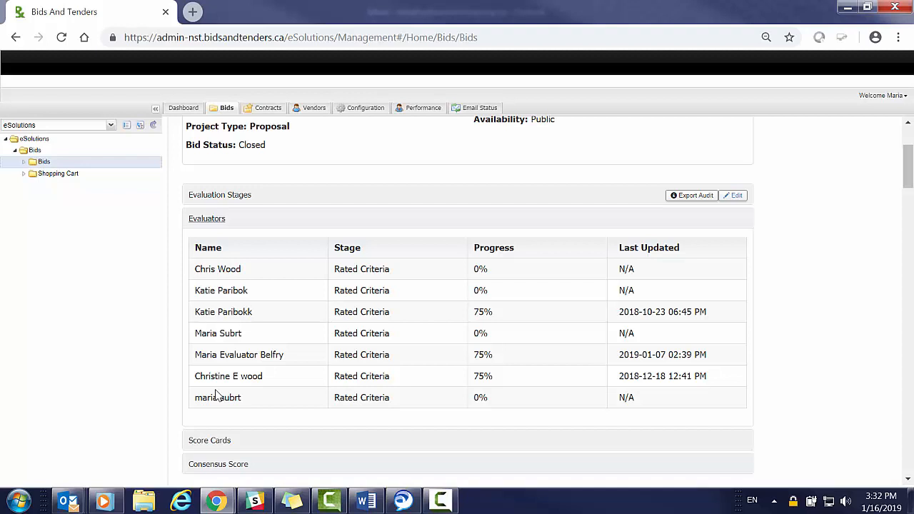
# Open the Score Cards section and review the Summary score card for the Rated Criteria stage.
pyautogui.click(212, 442)
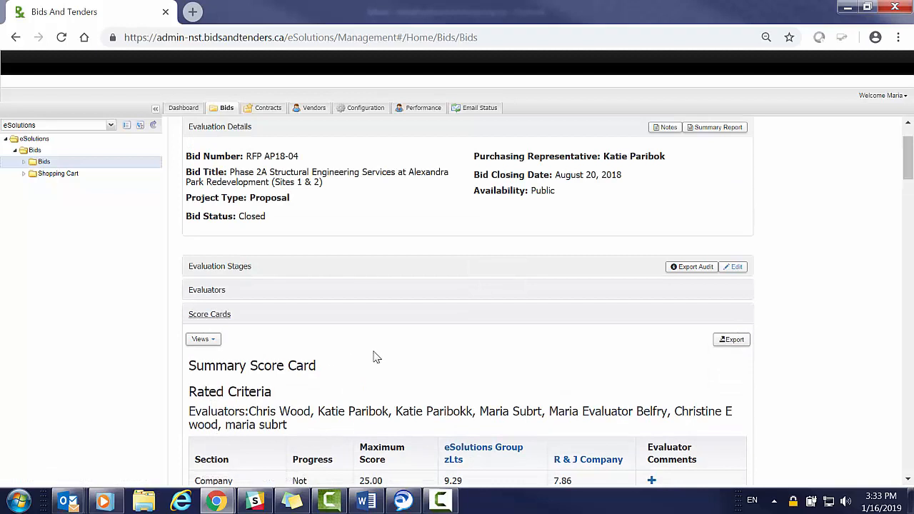
pyautogui.scroll(-1, 376, 357)
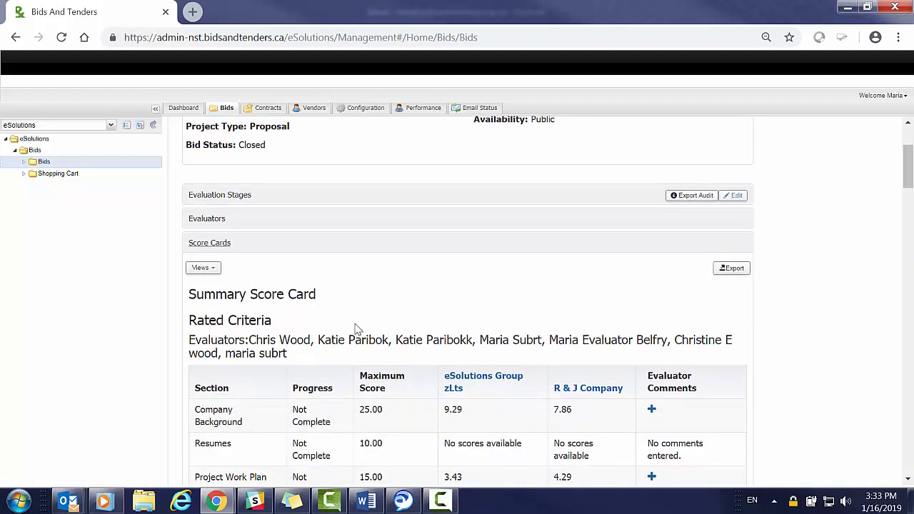
pyautogui.click(204, 269)
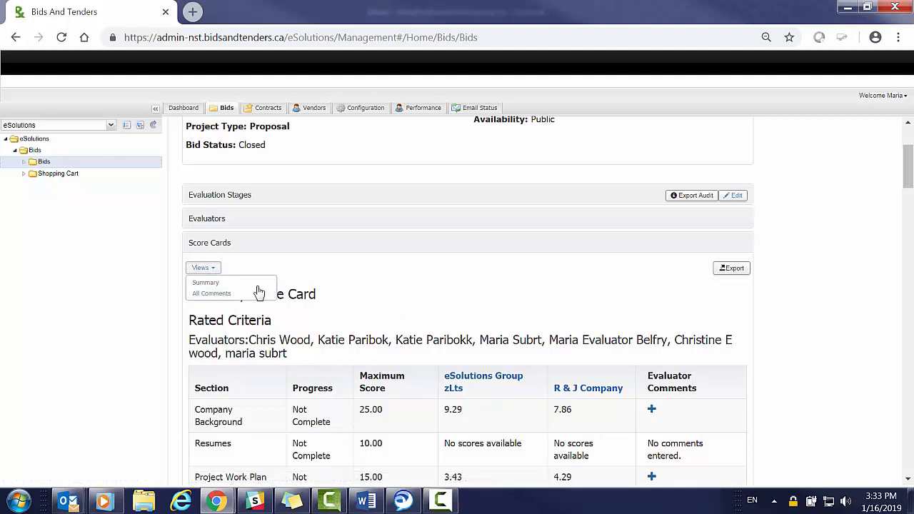
pyautogui.click(217, 285)
pyautogui.scroll(-2, 508, 298)
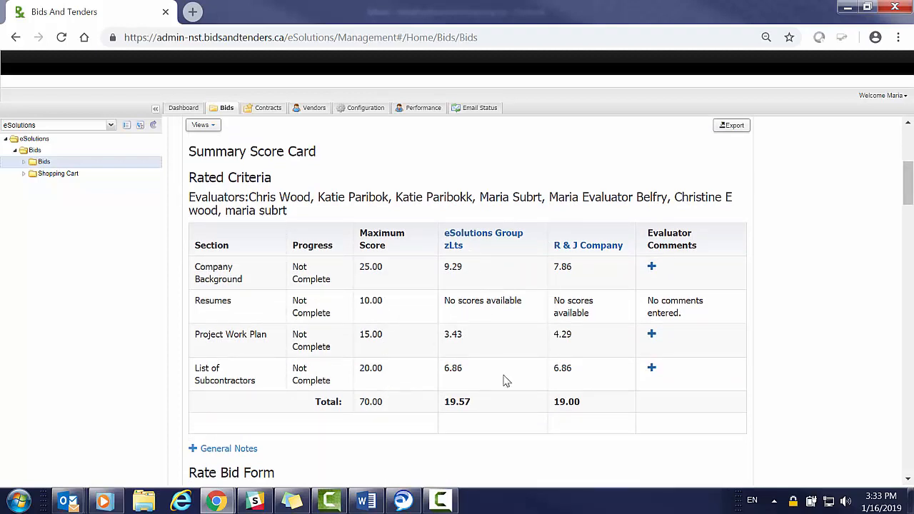
# Read the evaluators' remarks in the All Comments score card and return to the Summary view.
pyautogui.scroll(1, 336, 218)
pyautogui.click(201, 196)
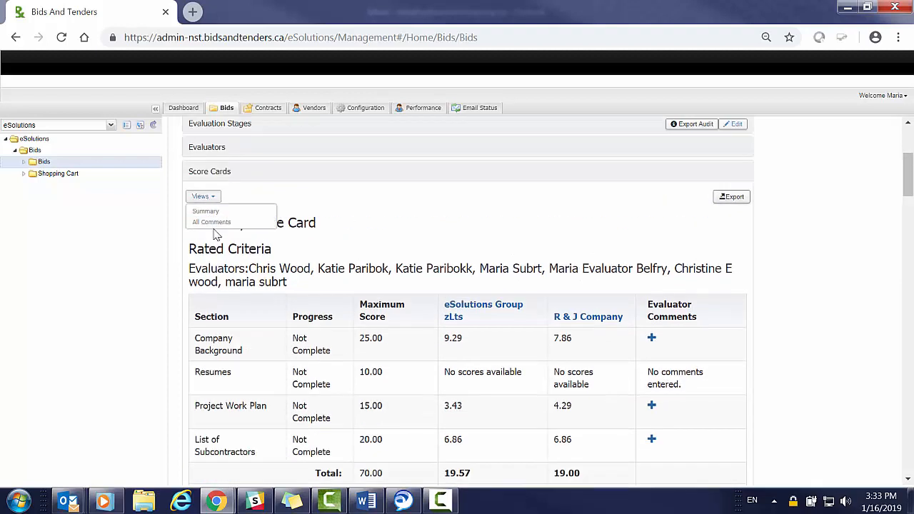
pyautogui.click(214, 226)
pyautogui.scroll(-2, 547, 300)
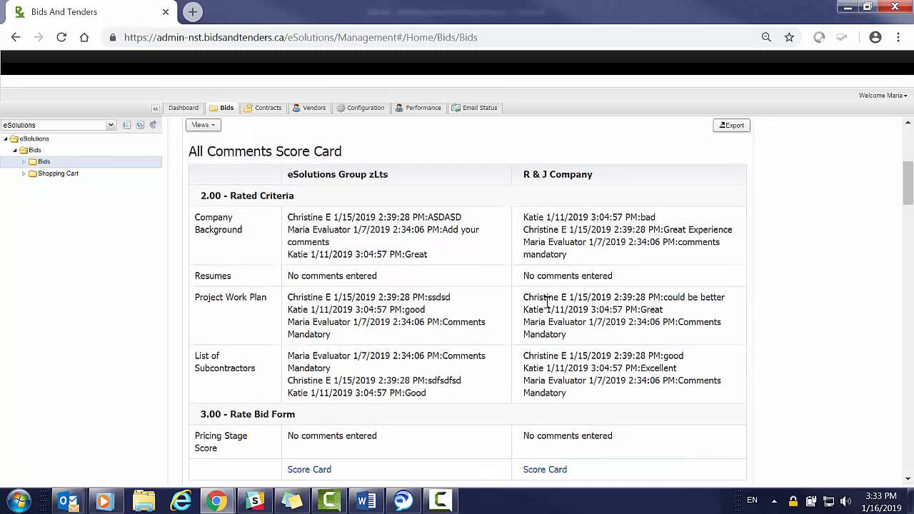
pyautogui.scroll(2, 547, 302)
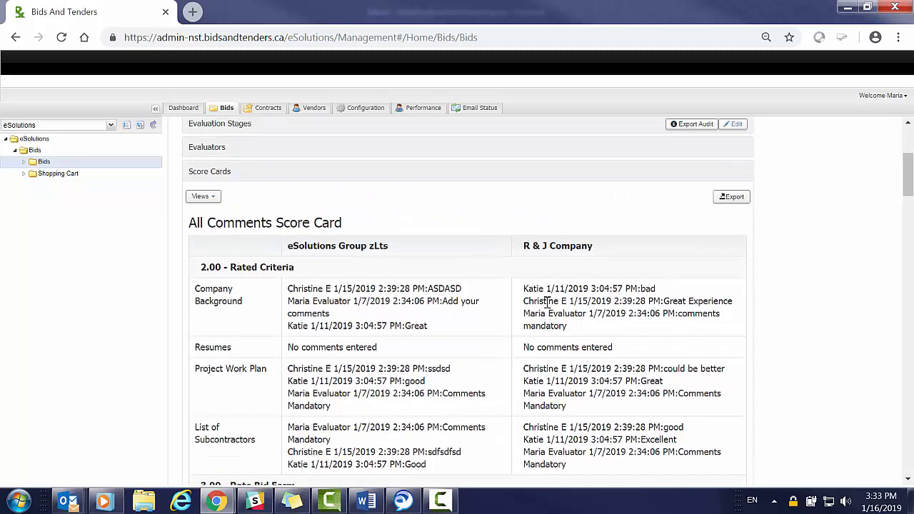
pyautogui.click(201, 196)
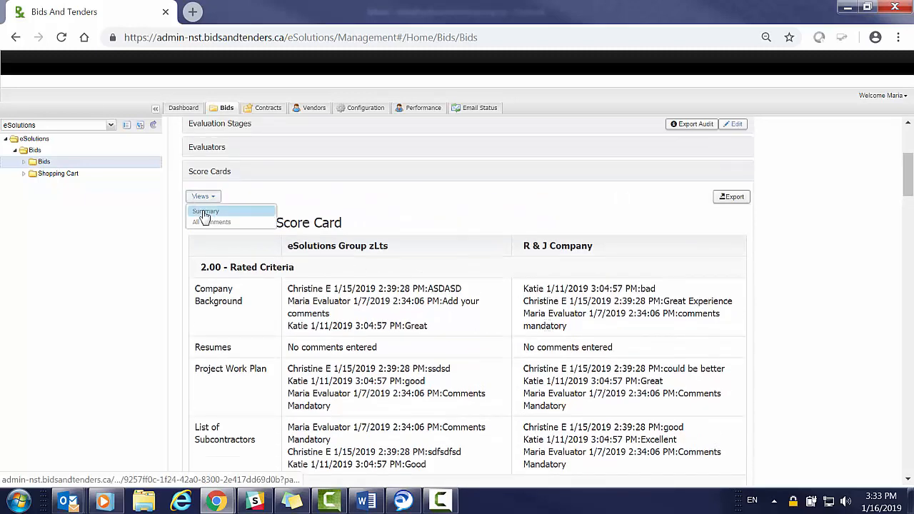
pyautogui.click(204, 210)
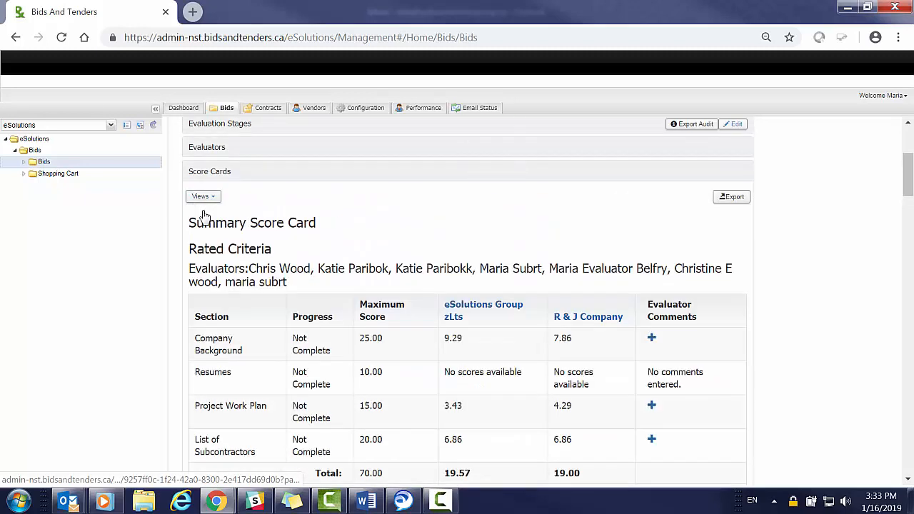
# Examine the detailed score card for eSolutions Group zLts and the third evaluator's own score card, and close the score card window.
pyautogui.click(489, 313)
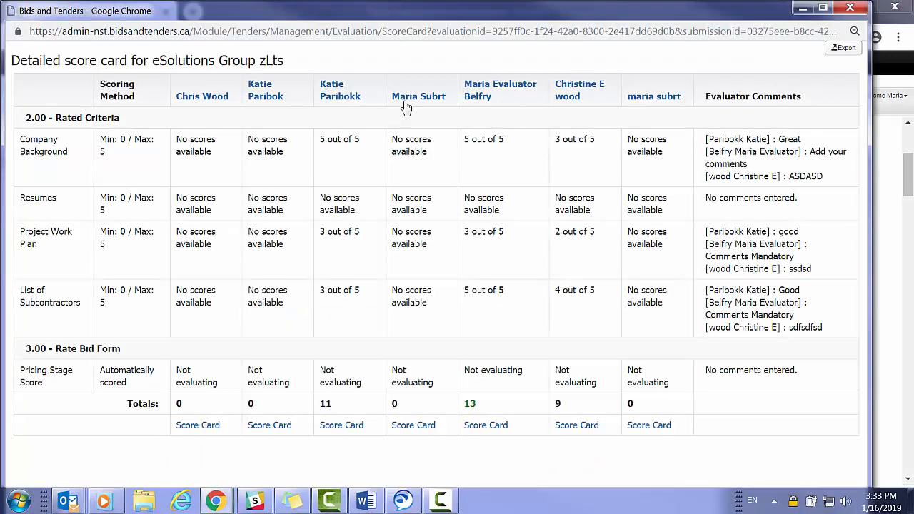
pyautogui.click(350, 96)
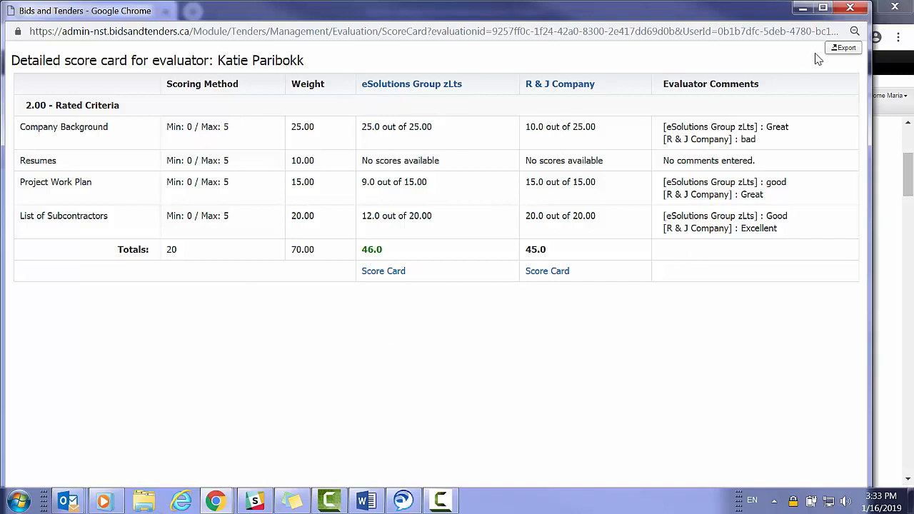
pyautogui.click(850, 7)
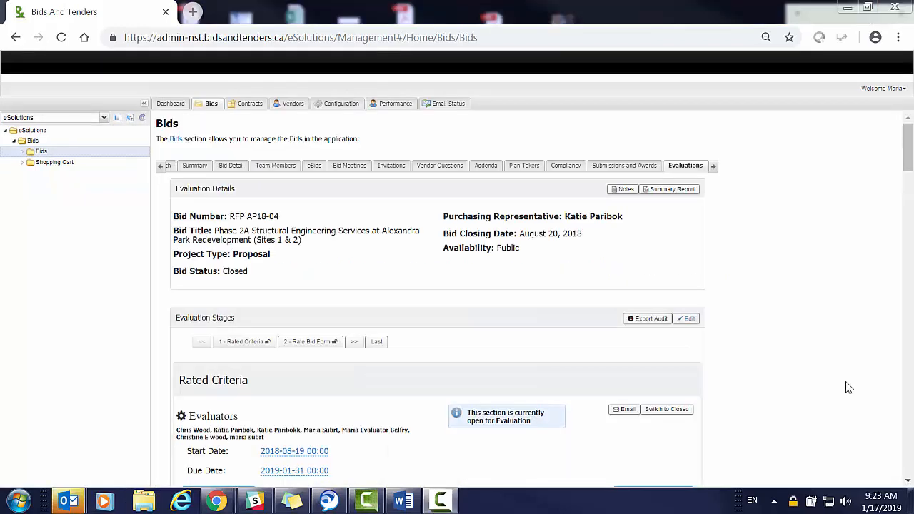
# Look over the Rated Criteria items and submissions, down to the Evaluators, Score Cards and Consensus Score sections.
pyautogui.scroll(-8, 850, 387)
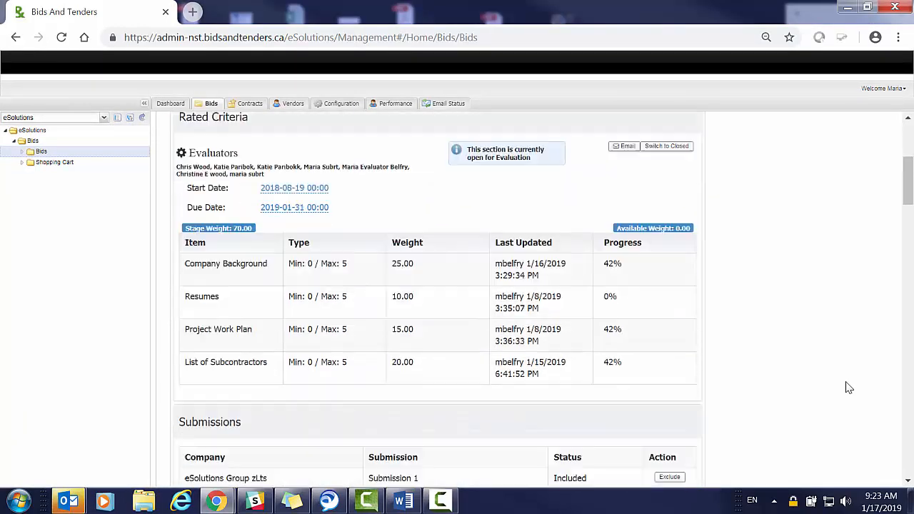
pyautogui.scroll(-2, 850, 387)
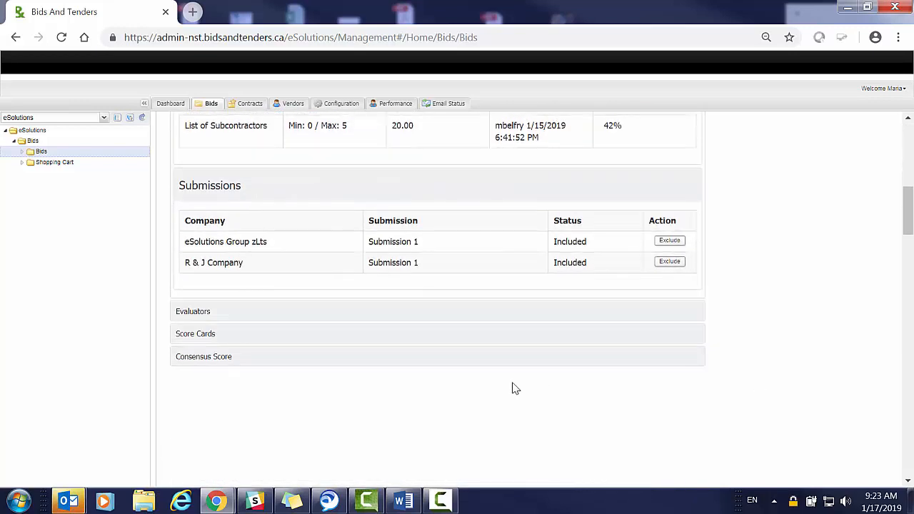